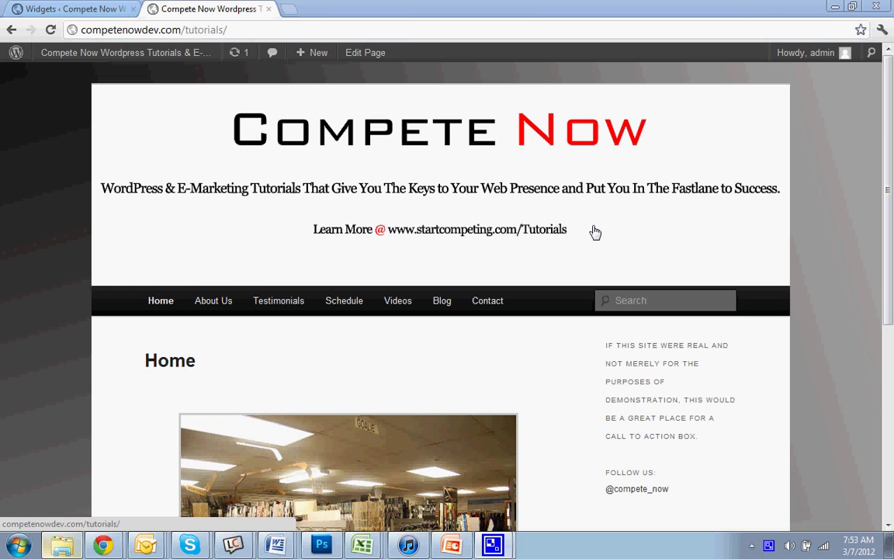
Open the Plugins > Add New page in the admin tab, then view the site's About Us page.
{"action": "left_click", "coordinate": [75, 10]}
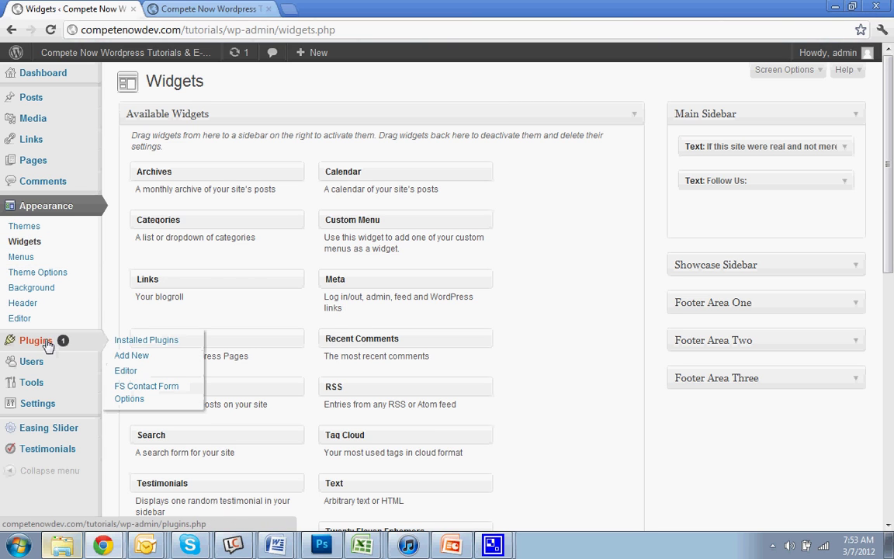
{"action": "left_click", "coordinate": [118, 356]}
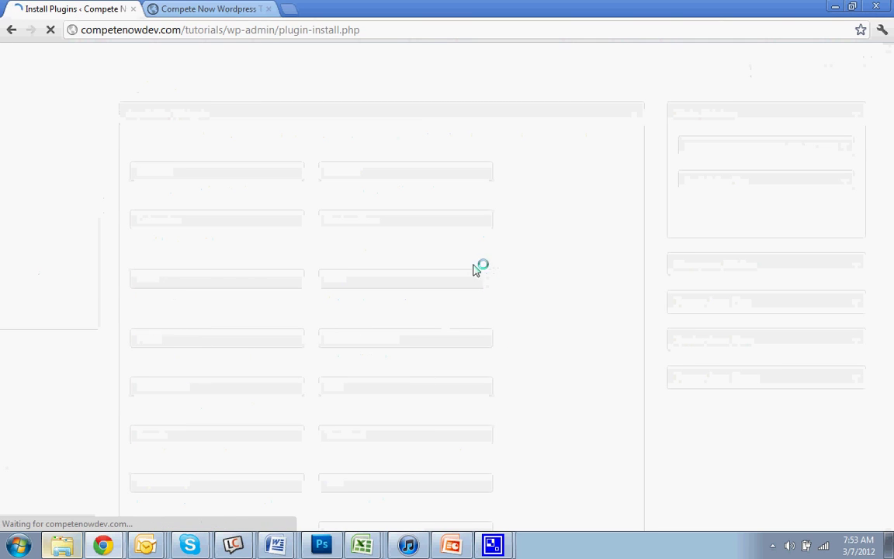
{"action": "left_click", "coordinate": [198, 7]}
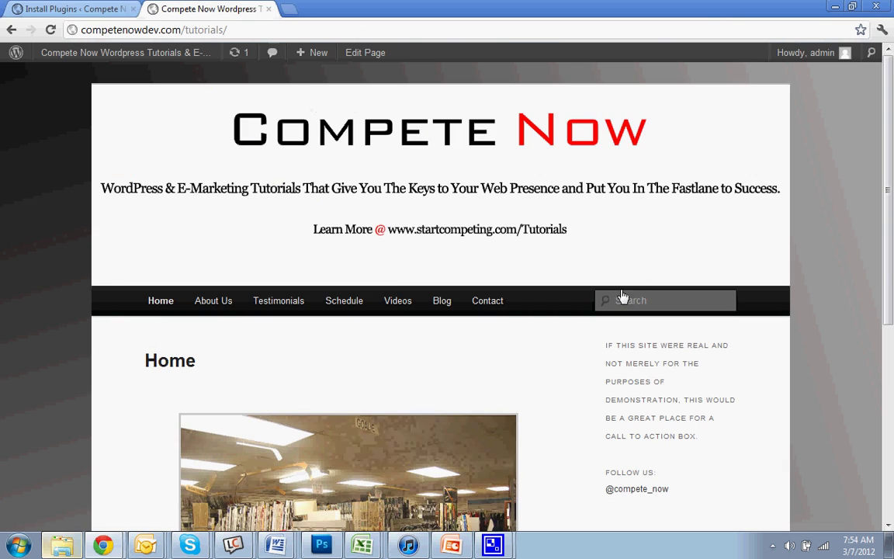
{"action": "left_click", "coordinate": [196, 300]}
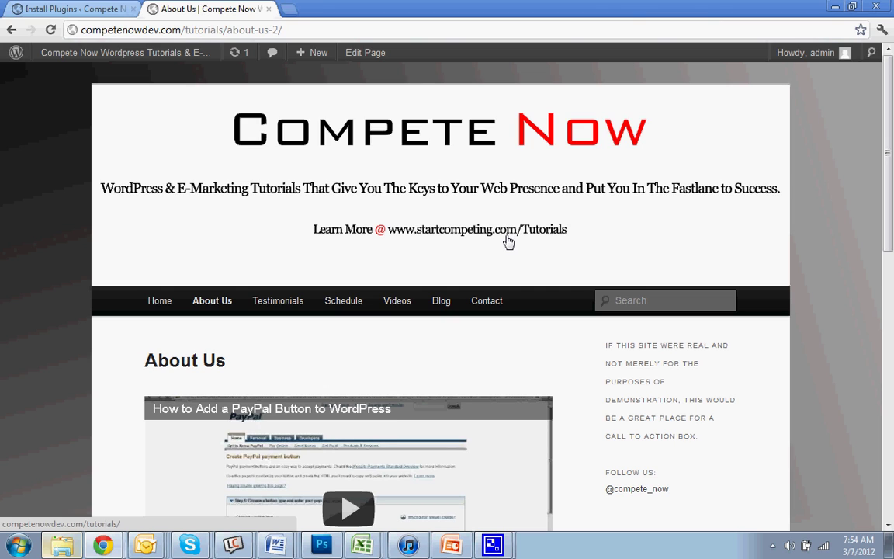
Search the plugin directory for 'widget context'.
{"action": "left_click", "coordinate": [97, 9]}
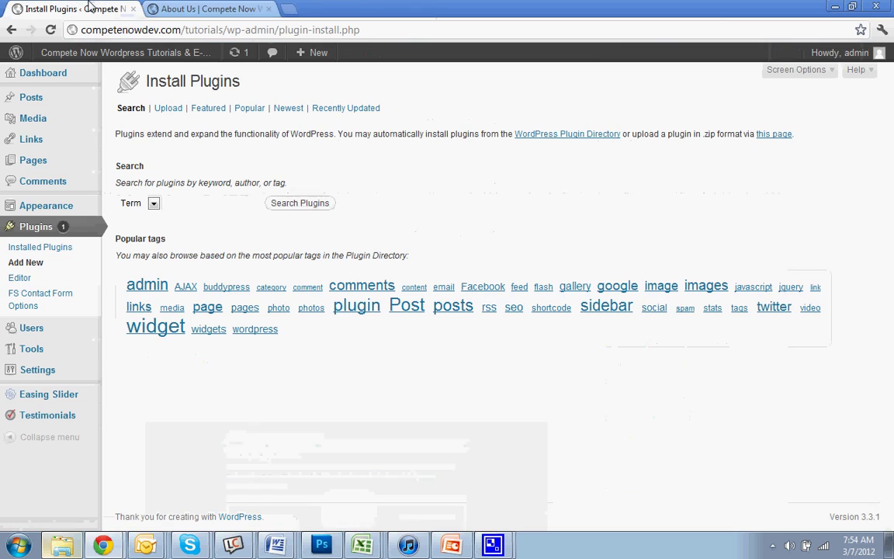
{"action": "left_click", "coordinate": [235, 202]}
{"action": "type", "text": "wid"}
{"action": "key", "text": "Down"}
{"action": "key", "text": "Return"}
{"action": "left_click", "coordinate": [284, 203]}
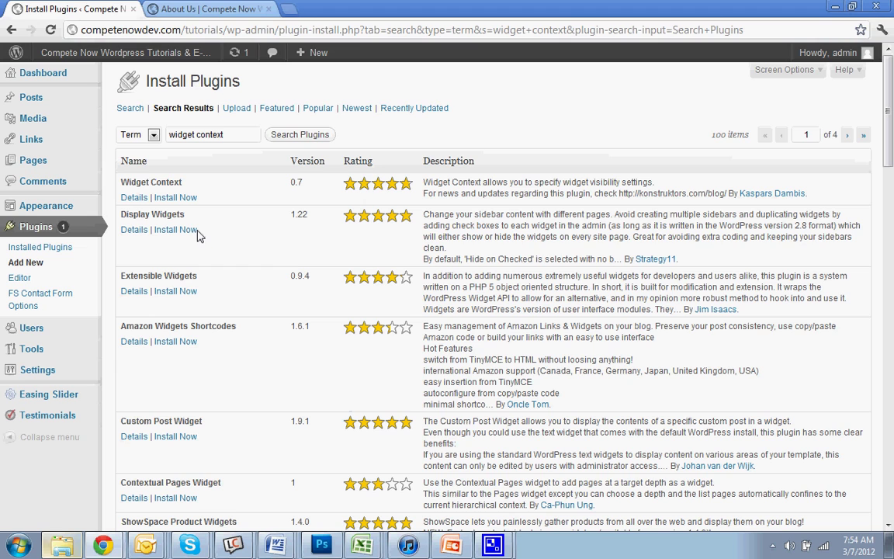
Install the Widget Context plugin, confirm, and activate it.
{"action": "left_click", "coordinate": [176, 197]}
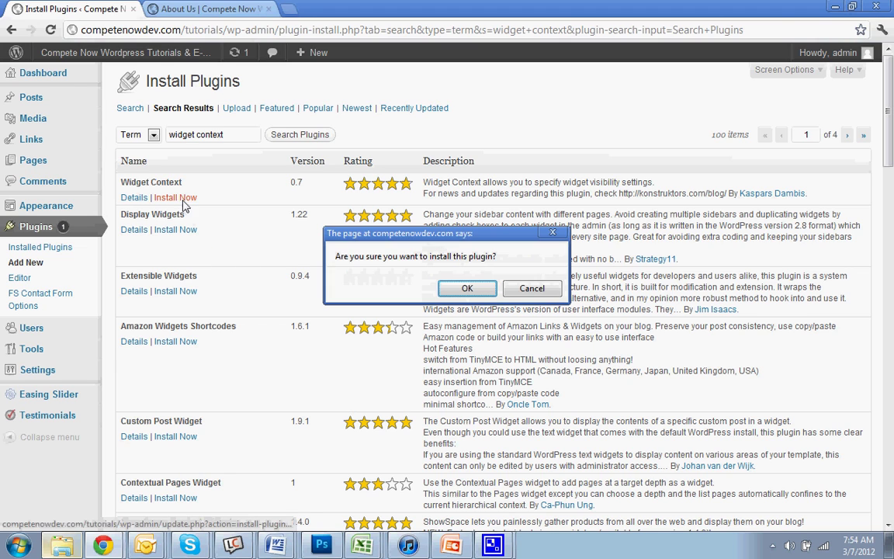
{"action": "left_click", "coordinate": [462, 289]}
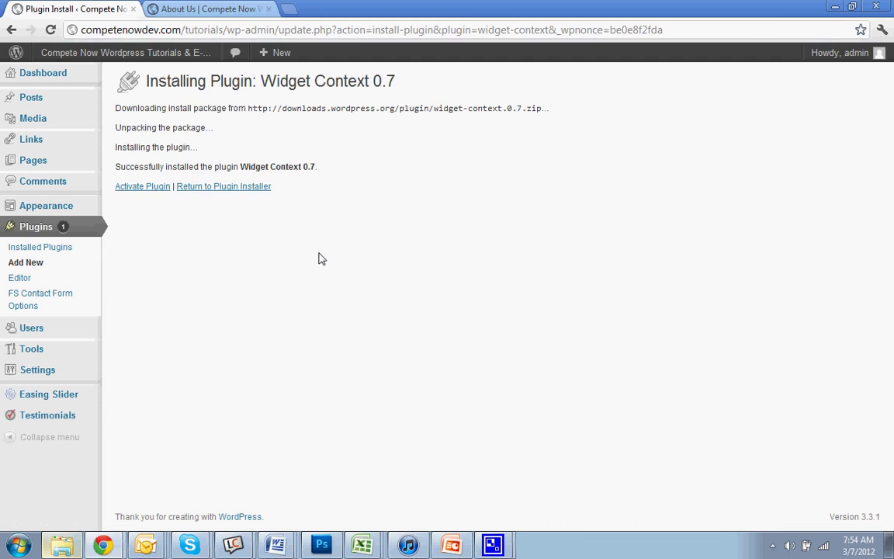
{"action": "left_click", "coordinate": [162, 189]}
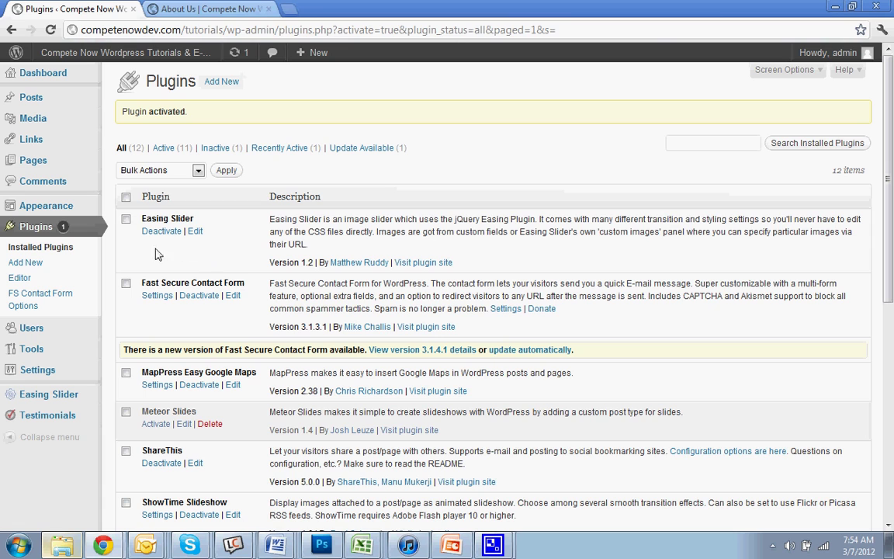
Go to Appearance > Widgets and toggle the call-to-action Text widget in Main Sidebar.
{"action": "mouse_move", "coordinate": [73, 205]}
{"action": "left_click", "coordinate": [130, 220]}
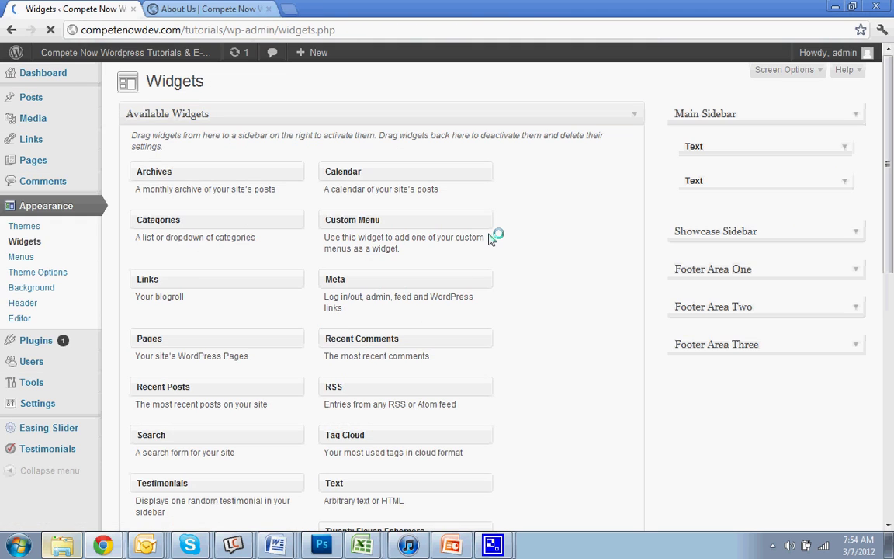
{"action": "left_click", "coordinate": [843, 147]}
{"action": "left_click", "coordinate": [842, 148]}
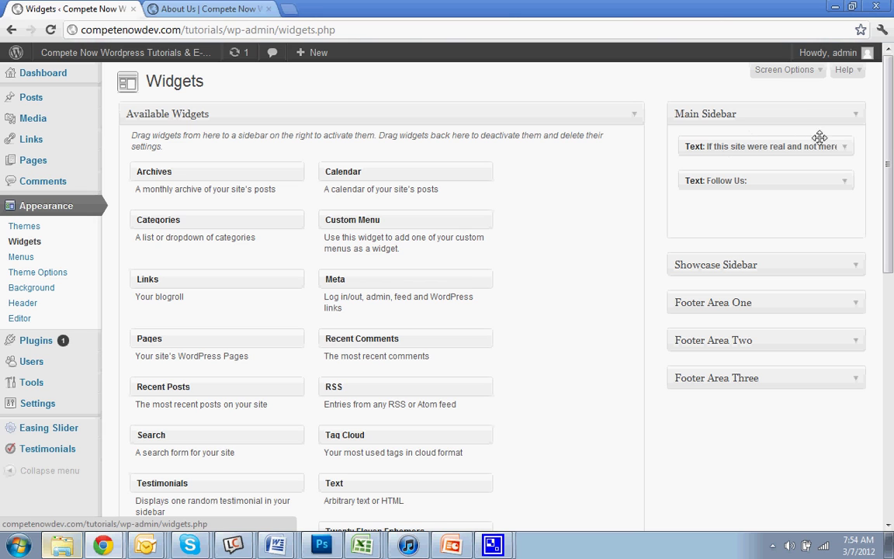
Expand the call-to-action Text widget, review its Widget Context options, collapse it, and go back to About Us.
{"action": "left_click", "coordinate": [842, 148]}
{"action": "scroll", "coordinate": [801, 184], "scroll_direction": "down", "scroll_amount": 2}
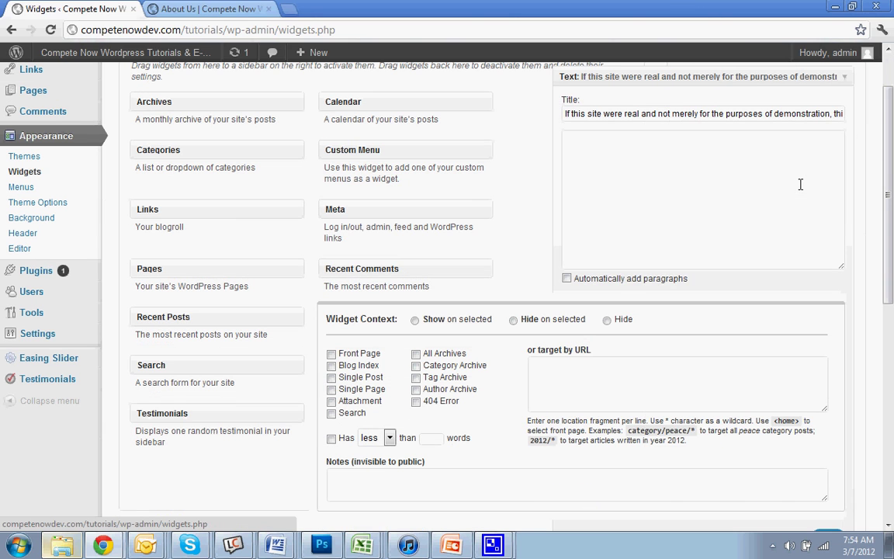
{"action": "scroll", "coordinate": [800, 184], "scroll_direction": "down", "scroll_amount": 2}
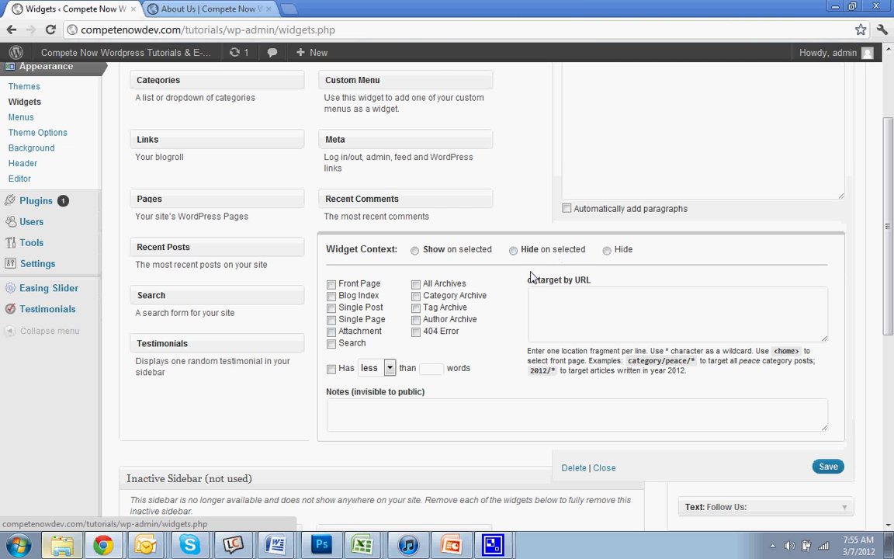
{"action": "scroll", "coordinate": [530, 279], "scroll_direction": "up", "scroll_amount": 4}
{"action": "scroll", "coordinate": [592, 285], "scroll_direction": "down", "scroll_amount": 2}
{"action": "scroll", "coordinate": [582, 321], "scroll_direction": "up", "scroll_amount": 2}
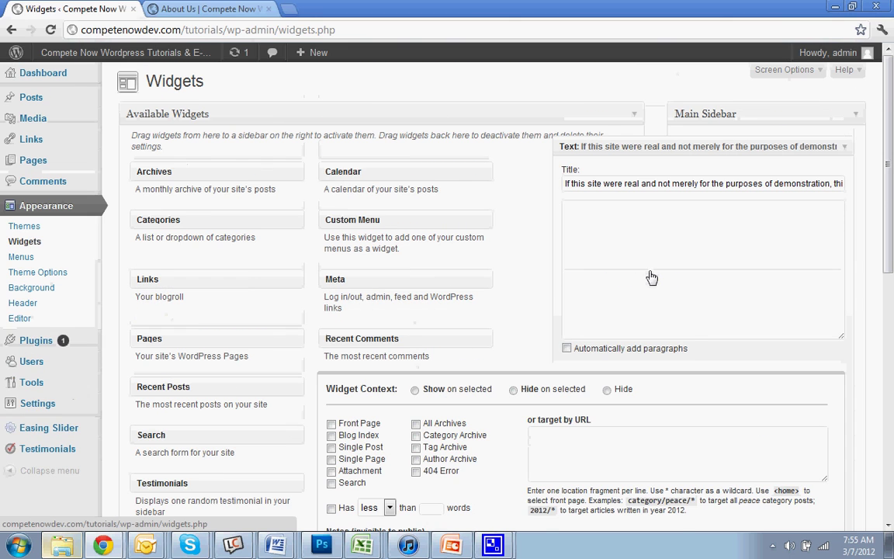
{"action": "left_click", "coordinate": [851, 151]}
{"action": "left_click", "coordinate": [202, 9]}
Highlight the sidebar call-to-action text, then check it on the Testimonials and Videos pages.
{"action": "scroll", "coordinate": [522, 241], "scroll_direction": "down", "scroll_amount": 6}
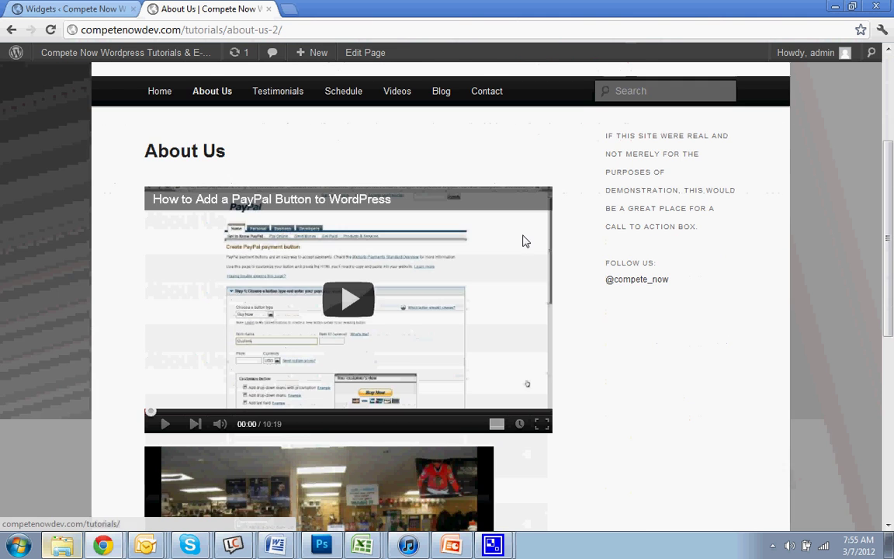
{"action": "left_click_drag", "start_coordinate": [720, 304], "coordinate": [576, 117]}
{"action": "left_click", "coordinate": [259, 90]}
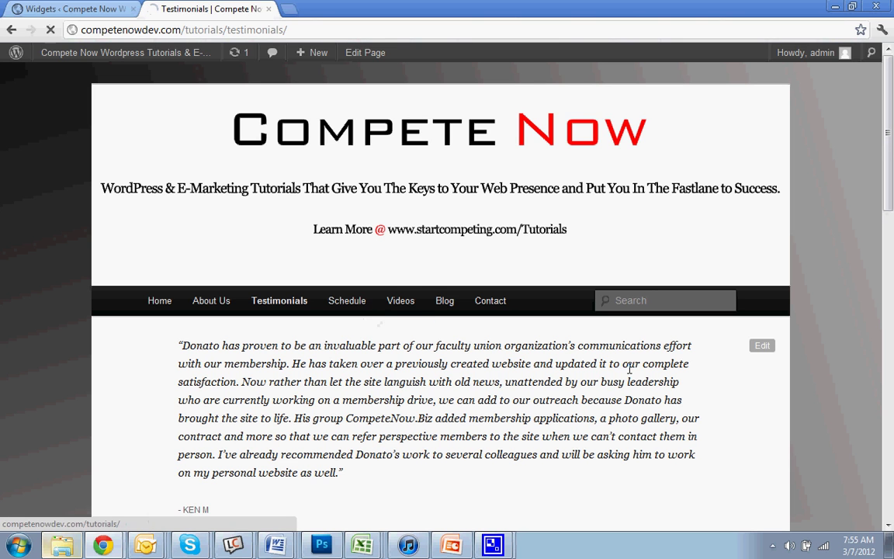
{"action": "scroll", "coordinate": [520, 326], "scroll_direction": "down", "scroll_amount": 1}
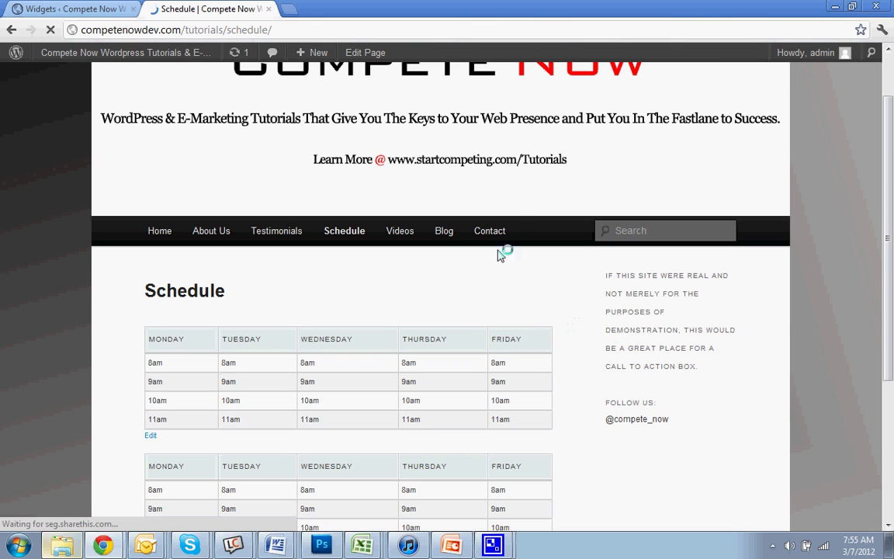
{"action": "left_click", "coordinate": [398, 230]}
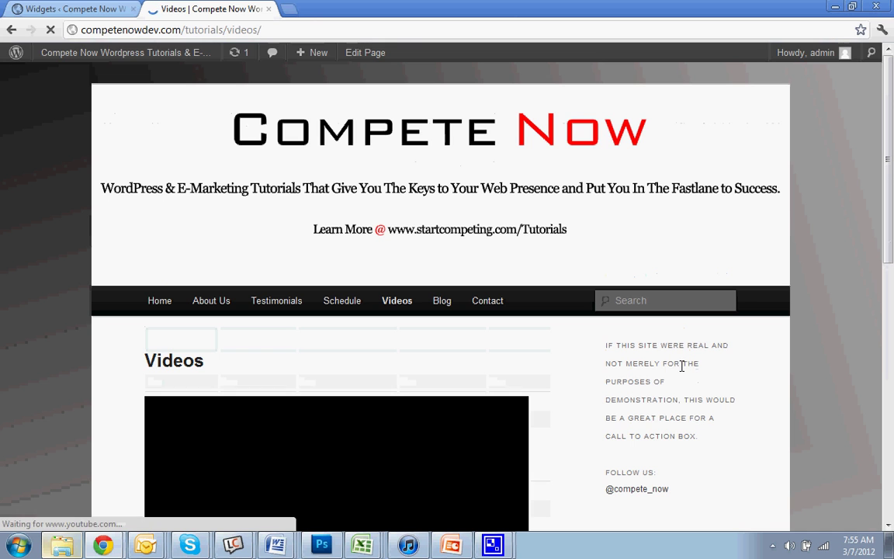
Check the About Us page sidebar, then return to the Widgets admin tab.
{"action": "left_click", "coordinate": [201, 301]}
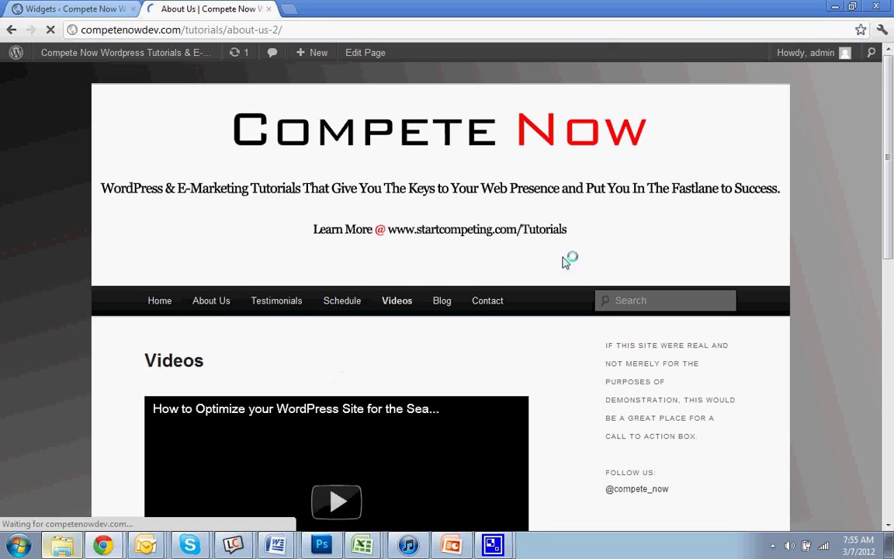
{"action": "scroll", "coordinate": [567, 384], "scroll_direction": "down", "scroll_amount": 6}
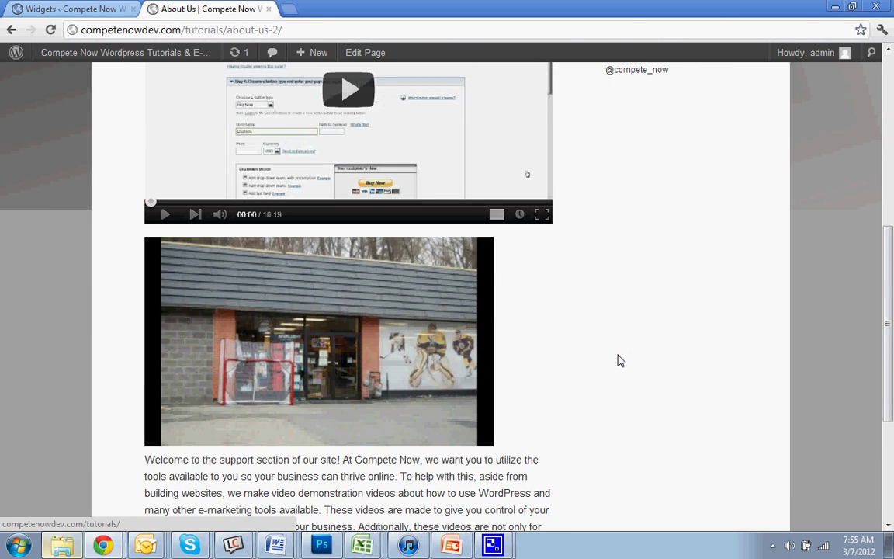
{"action": "scroll", "coordinate": [620, 360], "scroll_direction": "up", "scroll_amount": 6}
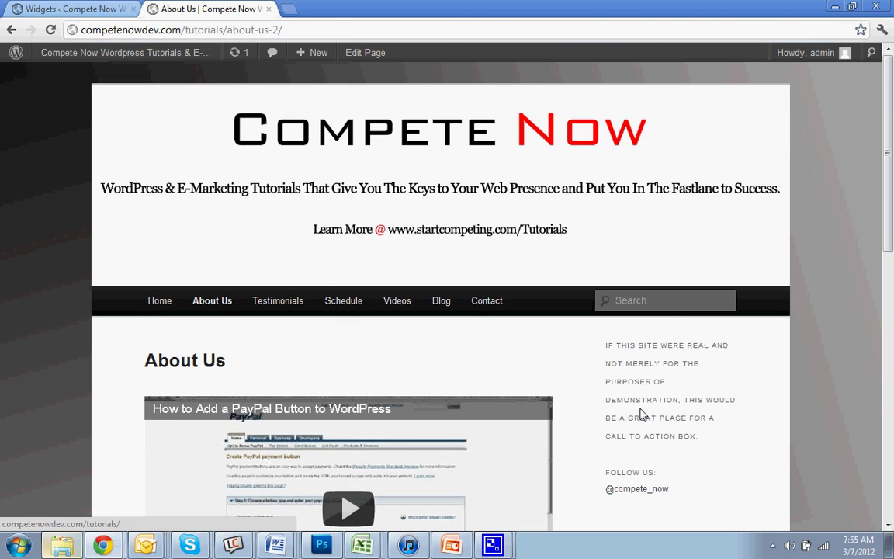
{"action": "scroll", "coordinate": [377, 172], "scroll_direction": "down", "scroll_amount": 1}
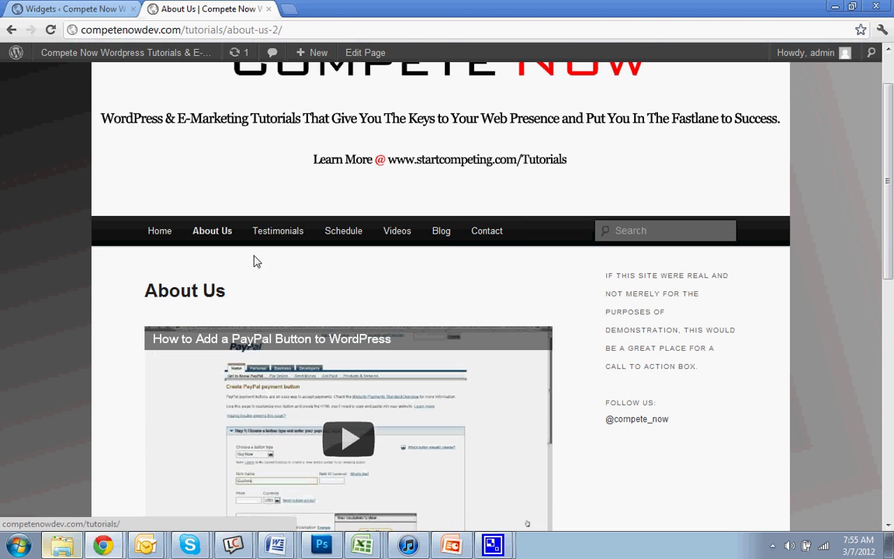
{"action": "scroll", "coordinate": [737, 342], "scroll_direction": "up", "scroll_amount": 1}
{"action": "left_click", "coordinate": [53, 8]}
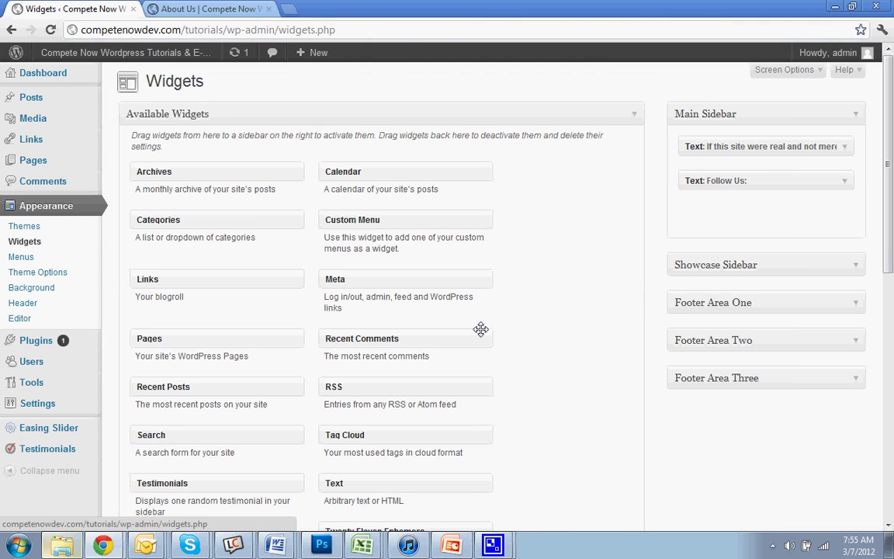
Add a Testimonials widget to Main Sidebar set to Show on selected, focusing its target-by-URL box.
{"action": "left_click_drag", "start_coordinate": [219, 489], "coordinate": [760, 168]}
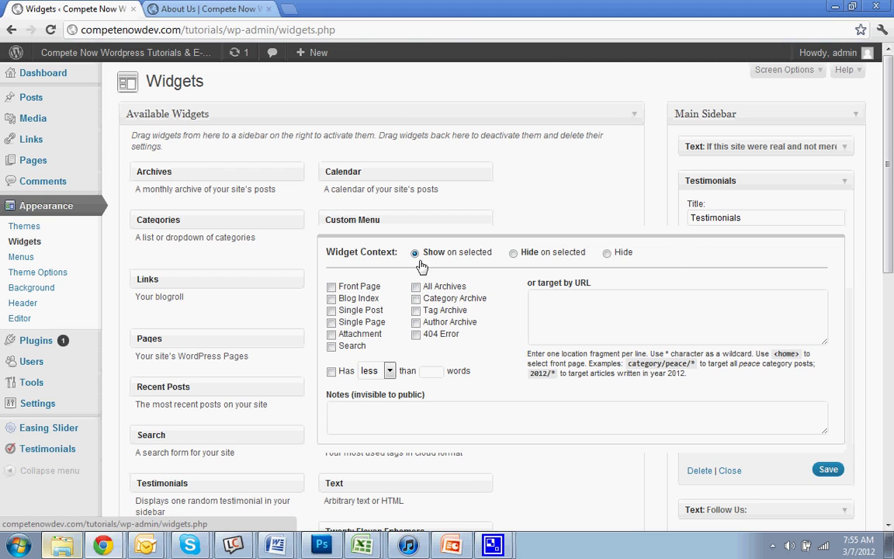
{"action": "left_click", "coordinate": [563, 316]}
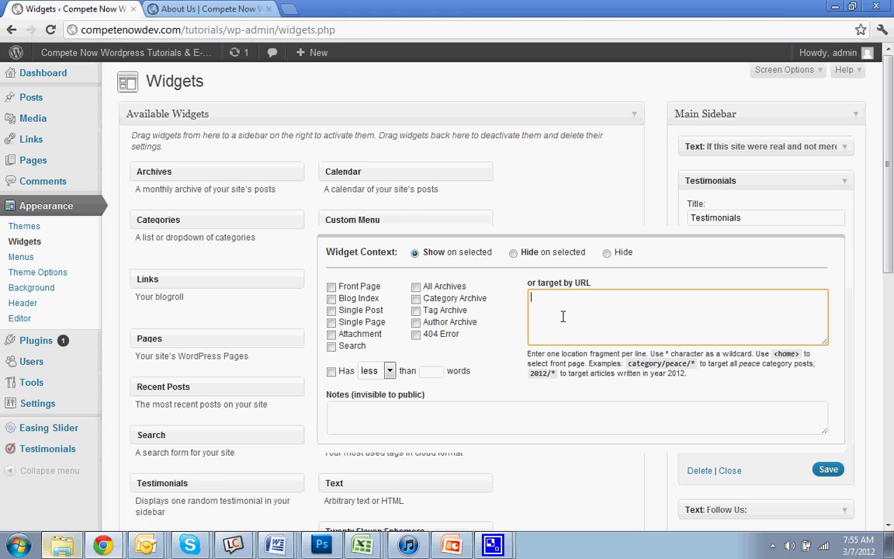
{"action": "left_click", "coordinate": [227, 7]}
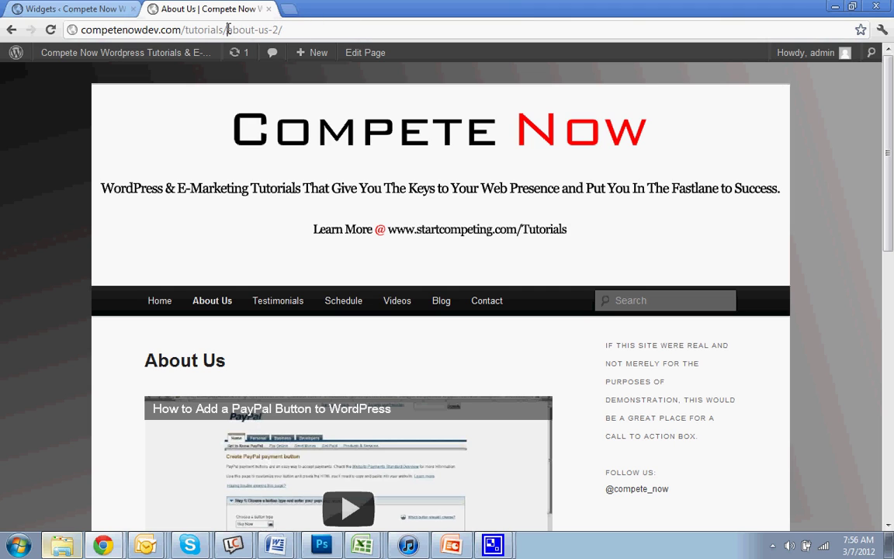
Copy 'about-us-2' from the About Us page address.
{"action": "left_click_drag", "start_coordinate": [230, 29], "coordinate": [244, 34]}
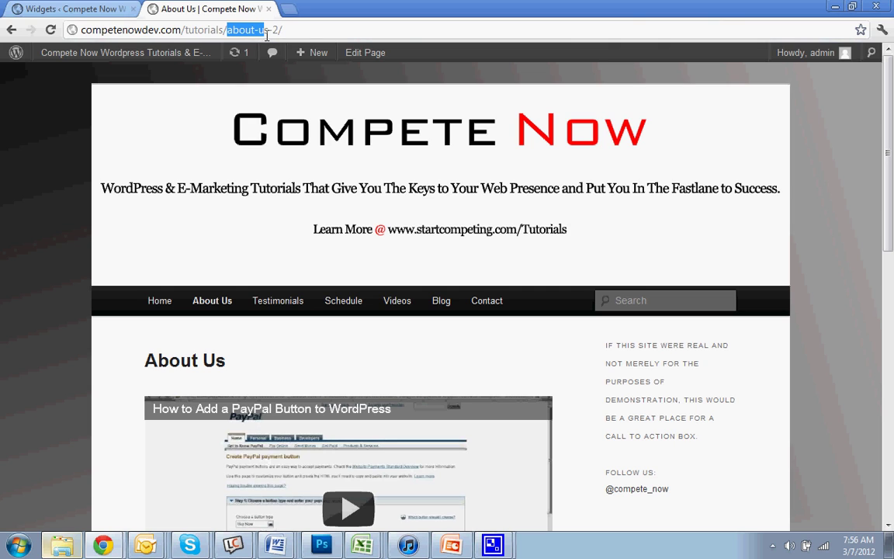
{"action": "right_click", "coordinate": [253, 30]}
{"action": "left_click", "coordinate": [264, 71]}
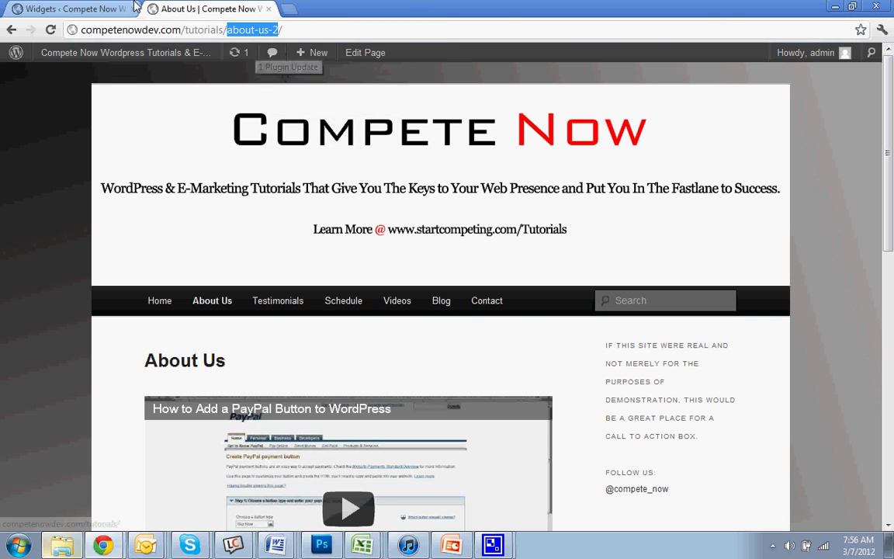
Paste about-us-2 as the Testimonials widget's target URL, save, and go back to About Us.
{"action": "left_click", "coordinate": [136, 8]}
{"action": "right_click", "coordinate": [560, 298]}
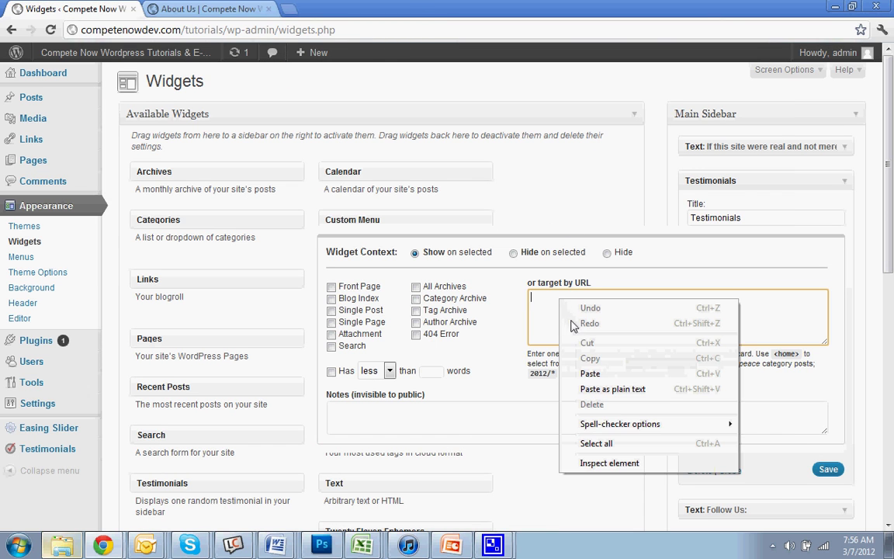
{"action": "left_click", "coordinate": [594, 372]}
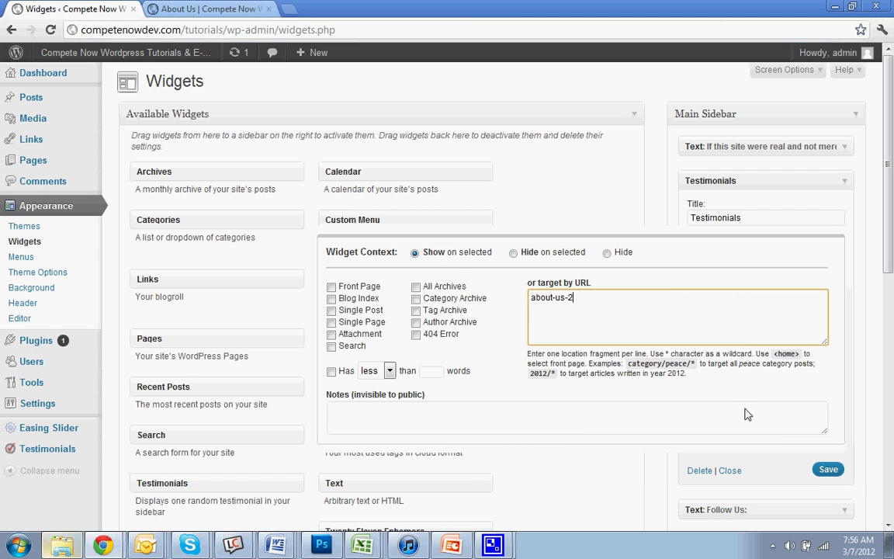
{"action": "left_click", "coordinate": [832, 473]}
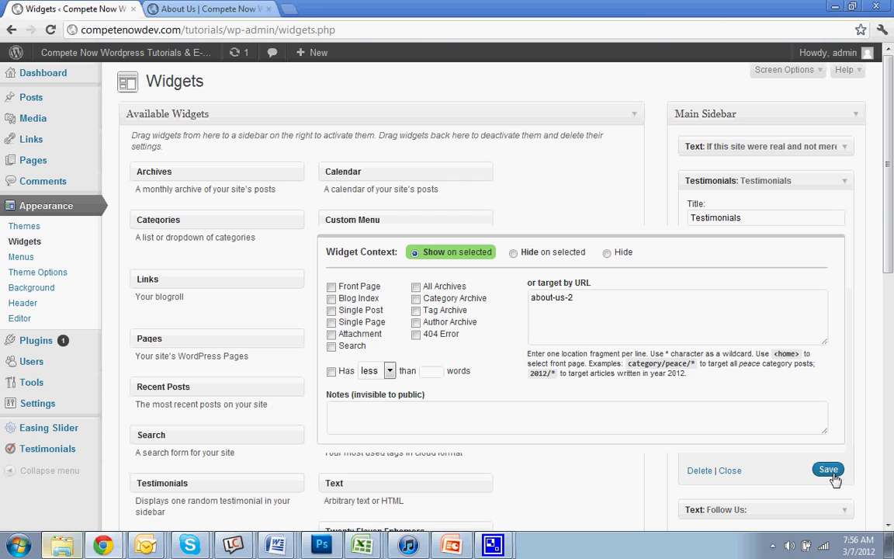
{"action": "left_click", "coordinate": [193, 14]}
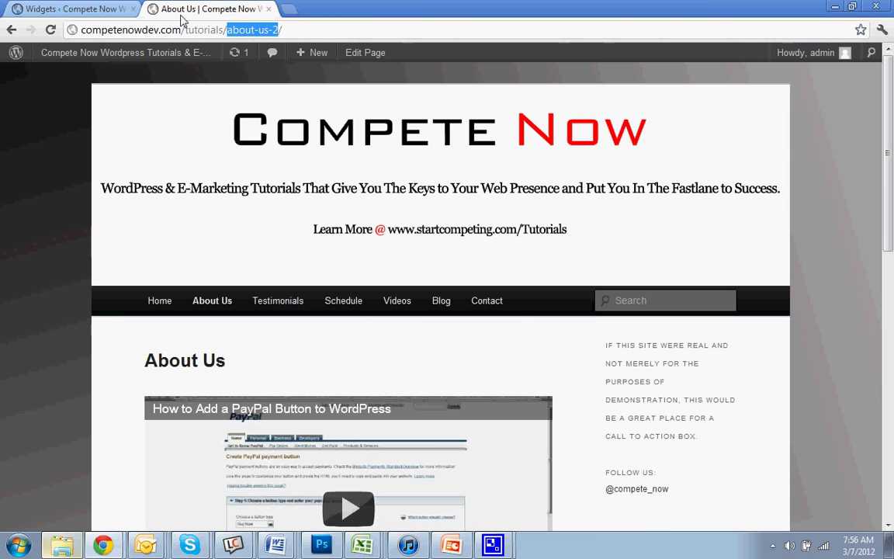
Reload About Us and confirm the testimonials now appear in its sidebar.
{"action": "left_click", "coordinate": [50, 29]}
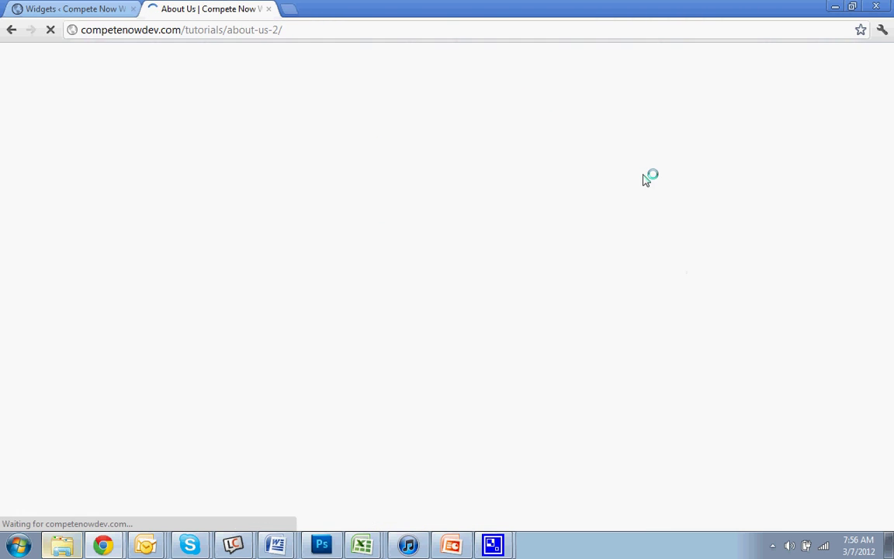
{"action": "scroll", "coordinate": [567, 271], "scroll_direction": "down", "scroll_amount": 4}
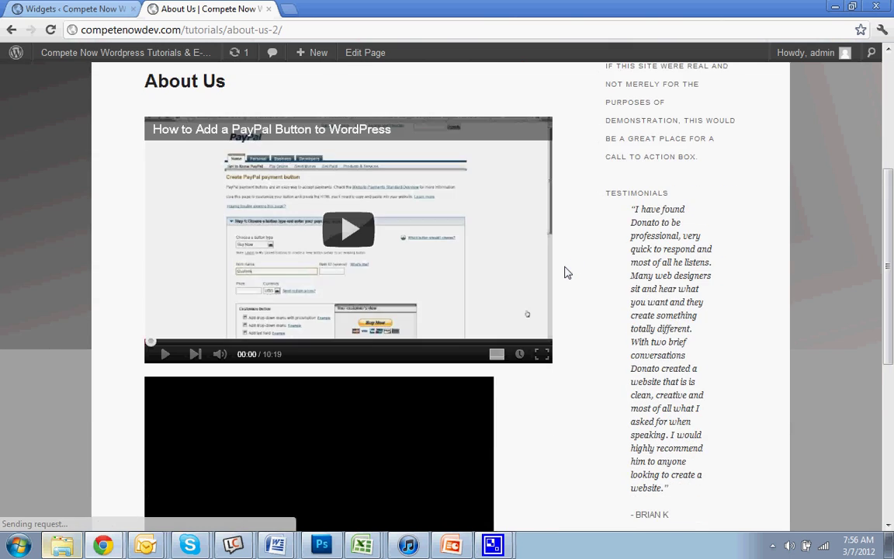
{"action": "scroll", "coordinate": [567, 272], "scroll_direction": "up", "scroll_amount": 1}
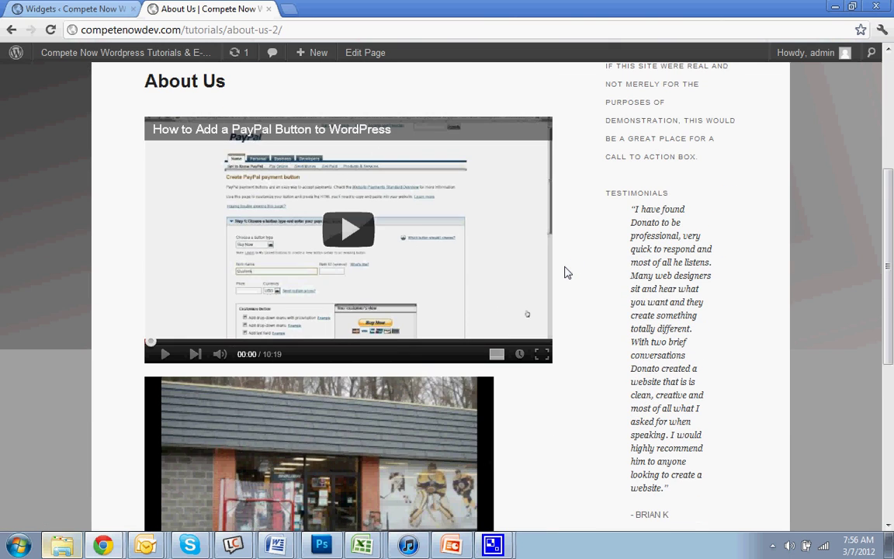
{"action": "scroll", "coordinate": [558, 257], "scroll_direction": "up", "scroll_amount": 4}
{"action": "scroll", "coordinate": [556, 252], "scroll_direction": "down", "scroll_amount": 1}
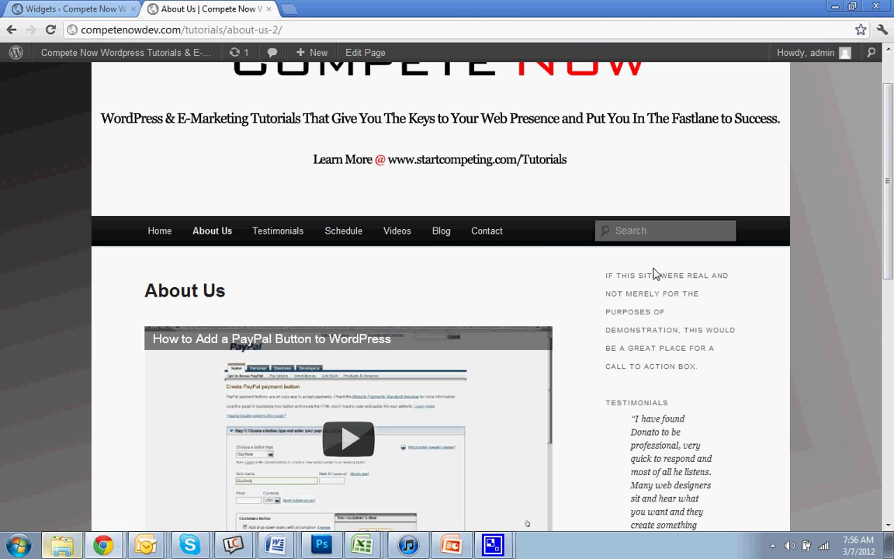
{"action": "scroll", "coordinate": [654, 273], "scroll_direction": "down", "scroll_amount": 2}
{"action": "scroll", "coordinate": [259, 249], "scroll_direction": "up", "scroll_amount": 3}
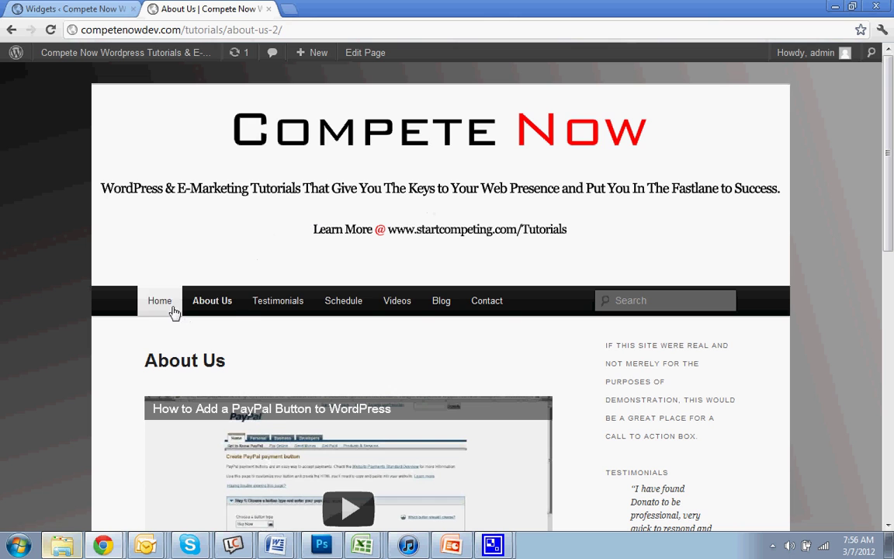
Check that Home, Schedule and Videos pages show no testimonials.
{"action": "left_click", "coordinate": [406, 309]}
{"action": "scroll", "coordinate": [544, 345], "scroll_direction": "down", "scroll_amount": 1}
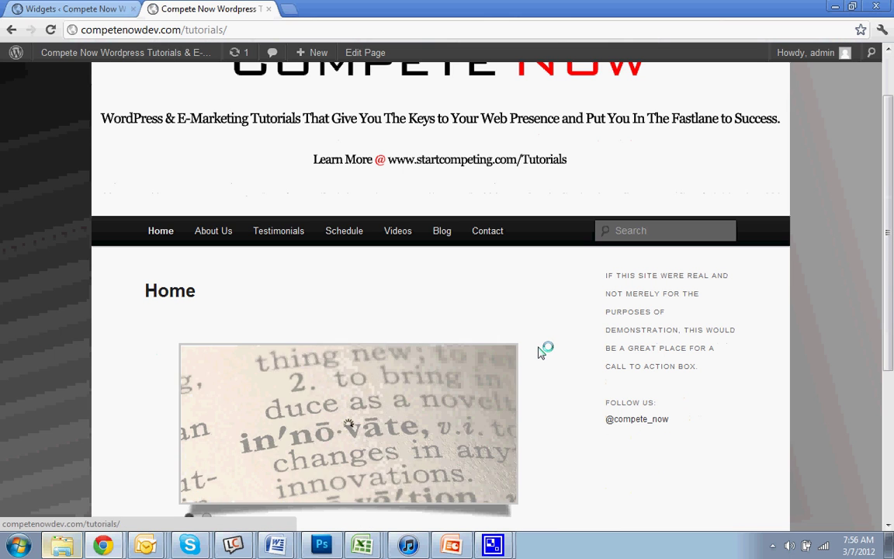
{"action": "left_click", "coordinate": [344, 231]}
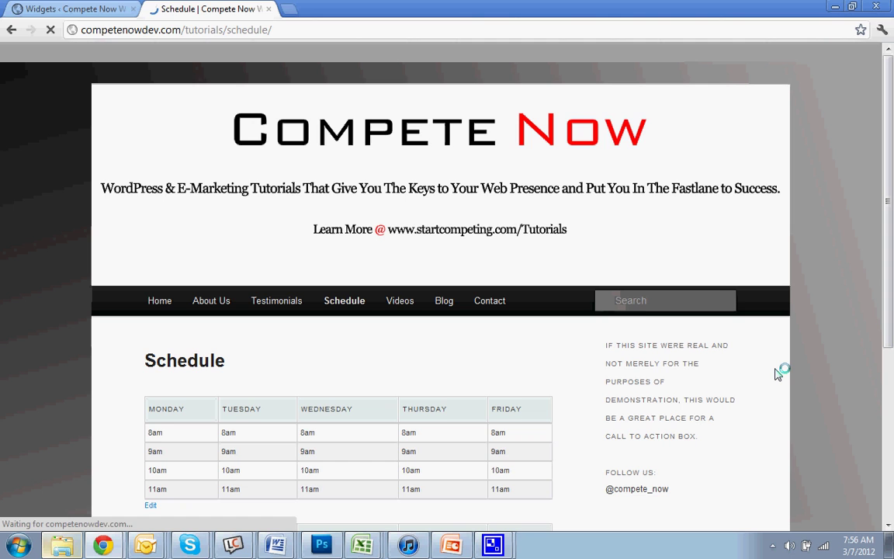
{"action": "left_click", "coordinate": [411, 164]}
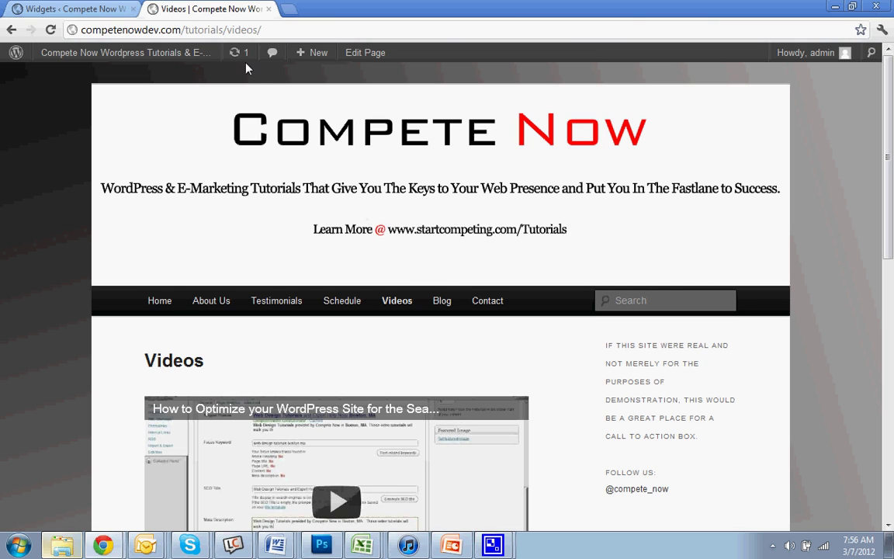
Back on Widgets, collapse the Testimonials widget and toggle the Follow Us text widget.
{"action": "left_click", "coordinate": [36, 6]}
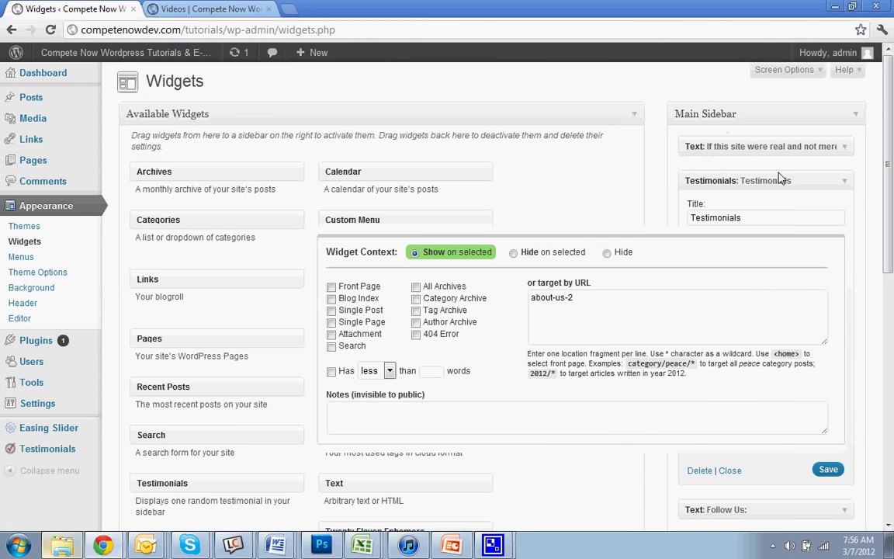
{"action": "left_click", "coordinate": [240, 6]}
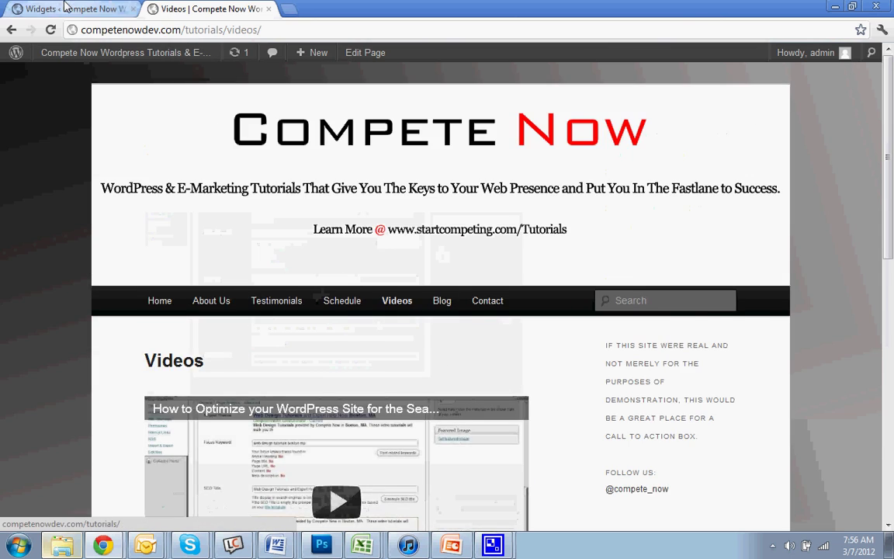
{"action": "left_click", "coordinate": [66, 6]}
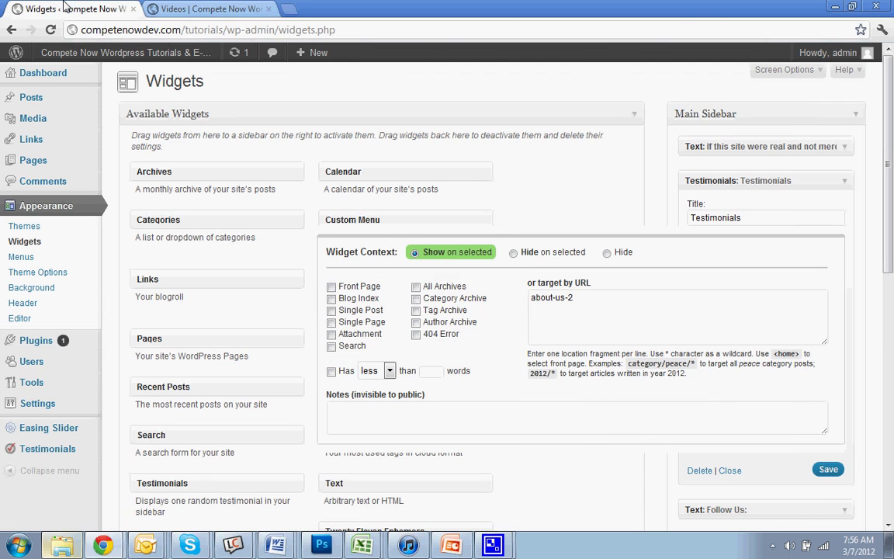
{"action": "left_click", "coordinate": [843, 182]}
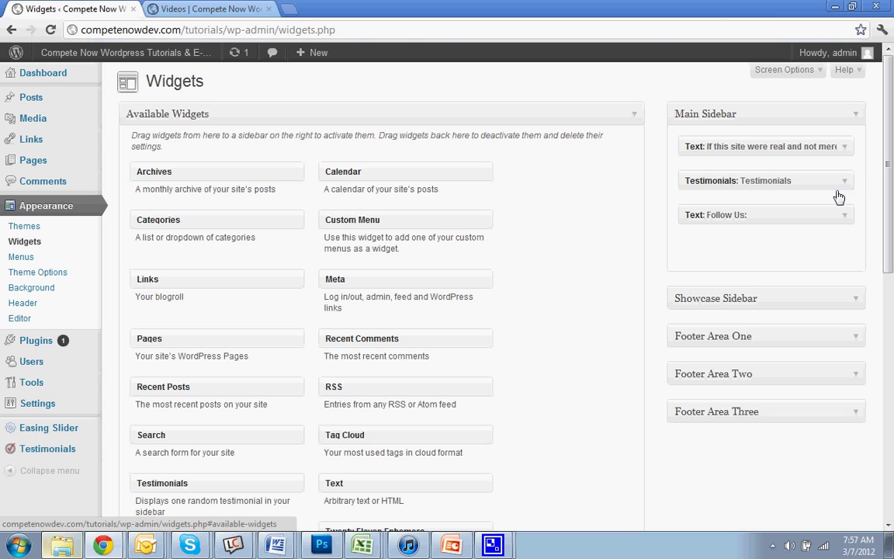
{"action": "left_click", "coordinate": [845, 216]}
{"action": "left_click", "coordinate": [845, 217]}
Expand the 'Text: If this site were real…' widget to see its visibility options.
{"action": "left_click", "coordinate": [847, 146]}
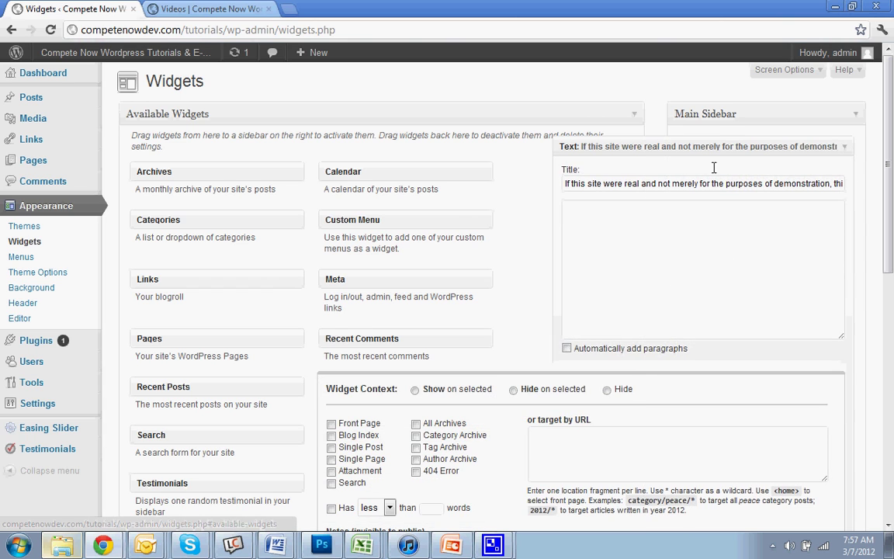
{"action": "scroll", "coordinate": [688, 291], "scroll_direction": "down", "scroll_amount": 1}
{"action": "scroll", "coordinate": [685, 291], "scroll_direction": "up", "scroll_amount": 1}
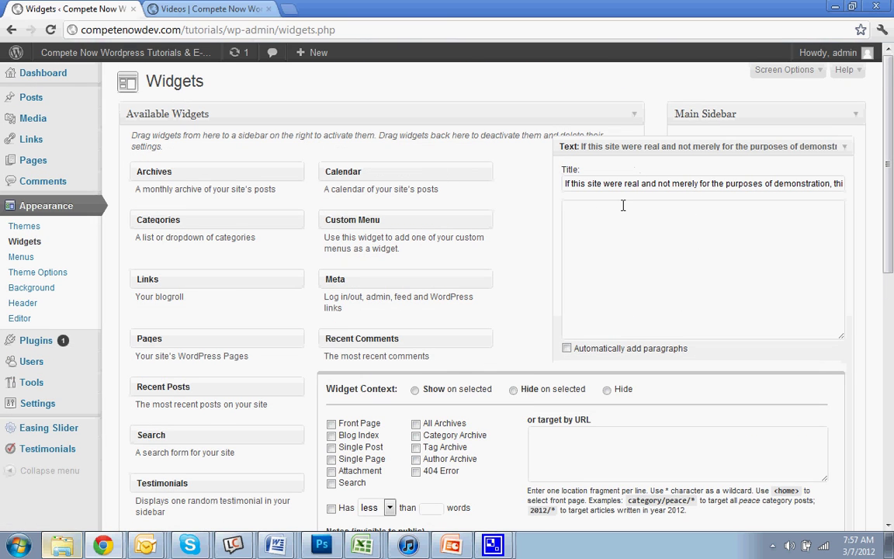
Check the call-to-action box on the Videos and Home pages, then return to Widgets.
{"action": "left_click", "coordinate": [220, 8]}
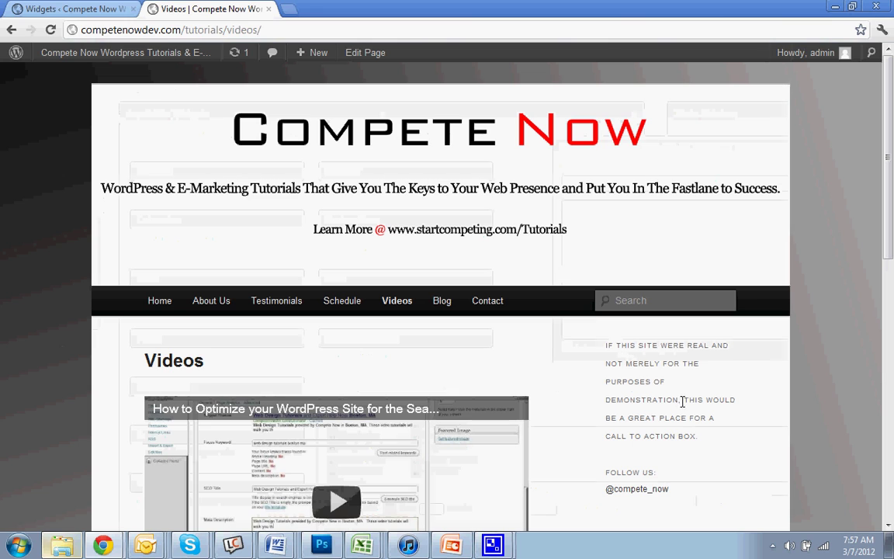
{"action": "left_click_drag", "start_coordinate": [702, 445], "coordinate": [605, 359]}
{"action": "left_click", "coordinate": [613, 362]}
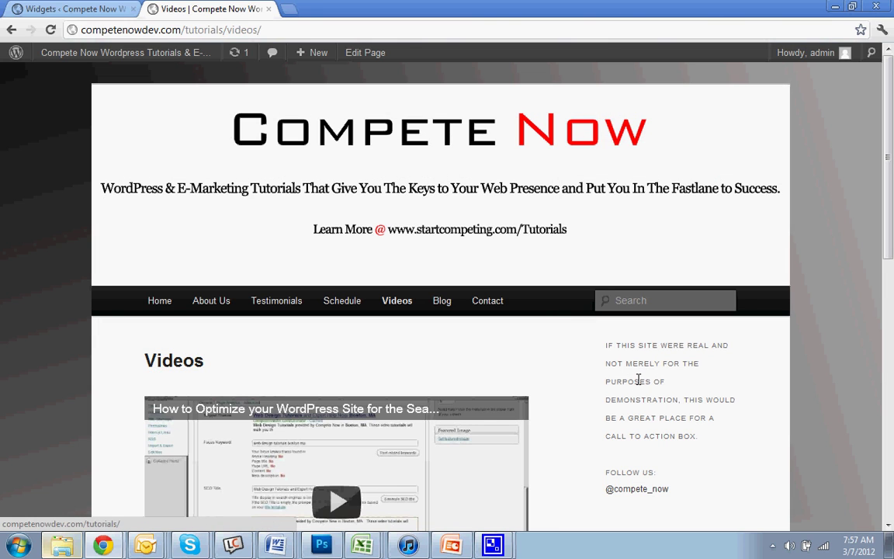
{"action": "left_click", "coordinate": [171, 304]}
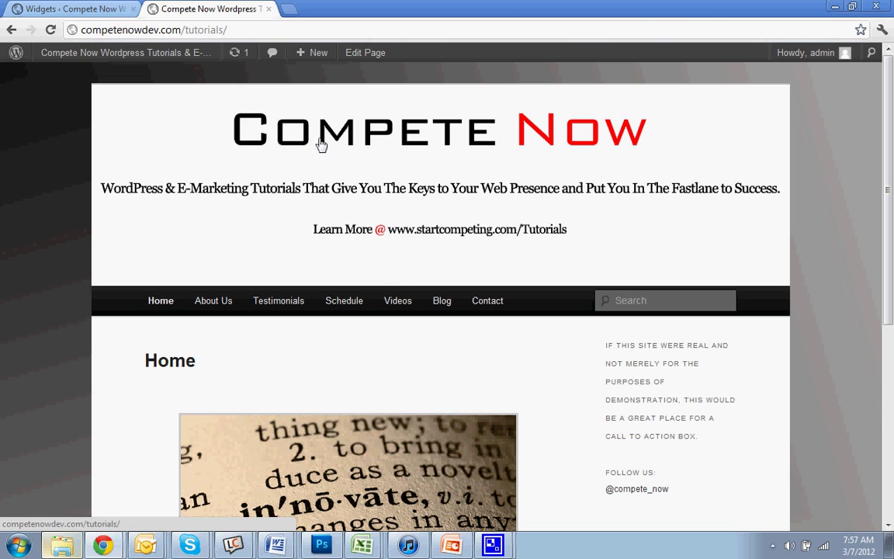
{"action": "left_click", "coordinate": [119, 9]}
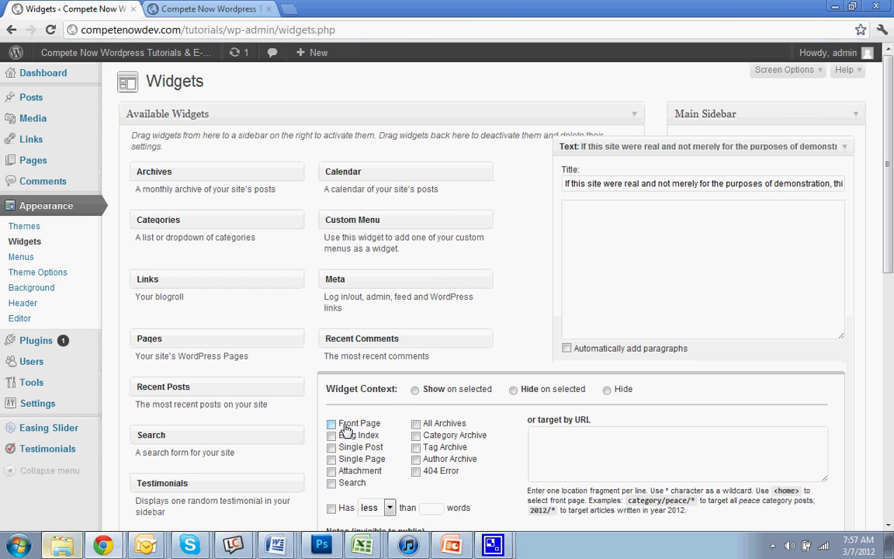
Set the call-to-action Text widget's Widget Context to Hide on selected.
{"action": "left_click", "coordinate": [677, 216]}
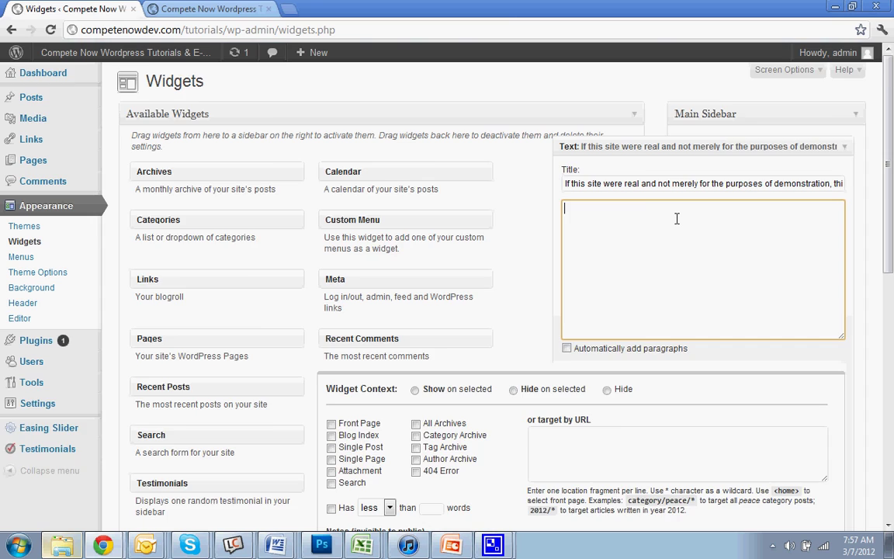
{"action": "scroll", "coordinate": [677, 219], "scroll_direction": "down", "scroll_amount": 1}
{"action": "left_click", "coordinate": [536, 325]}
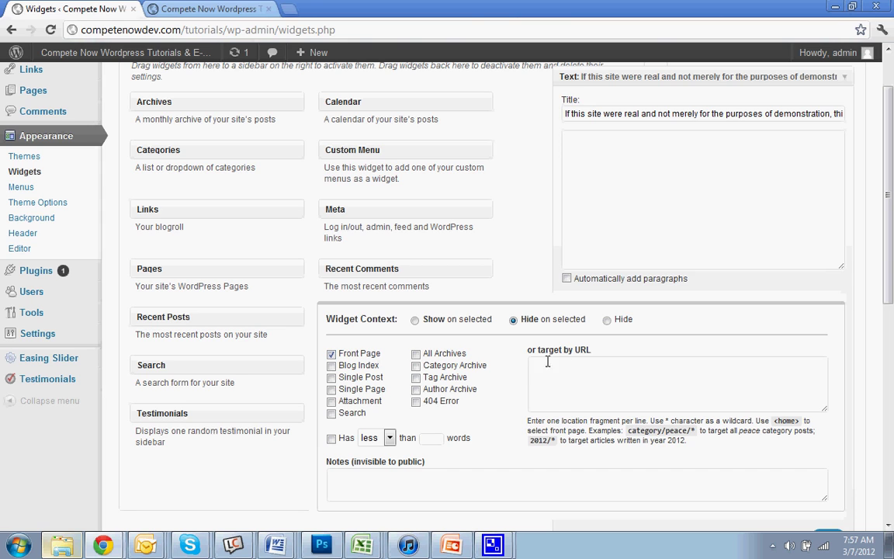
{"action": "scroll", "coordinate": [570, 366], "scroll_direction": "down", "scroll_amount": 1}
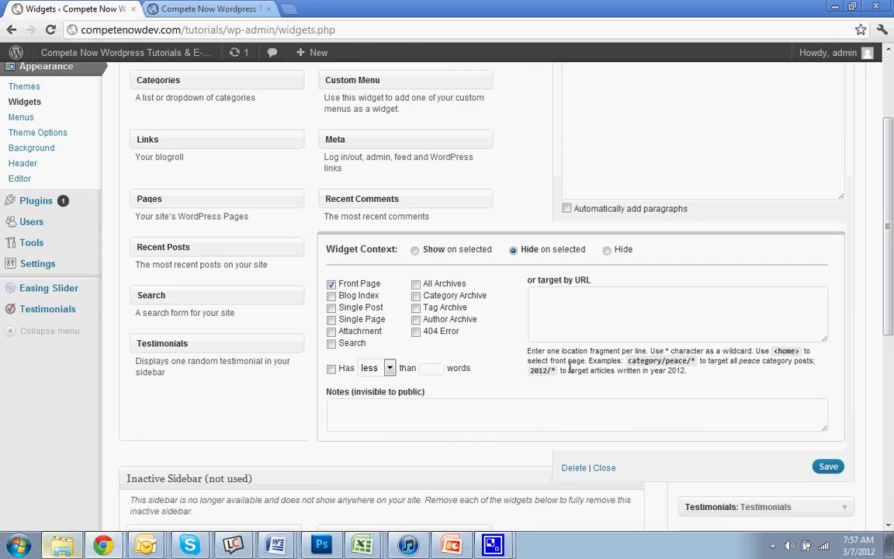
{"action": "scroll", "coordinate": [676, 262], "scroll_direction": "up", "scroll_amount": 2}
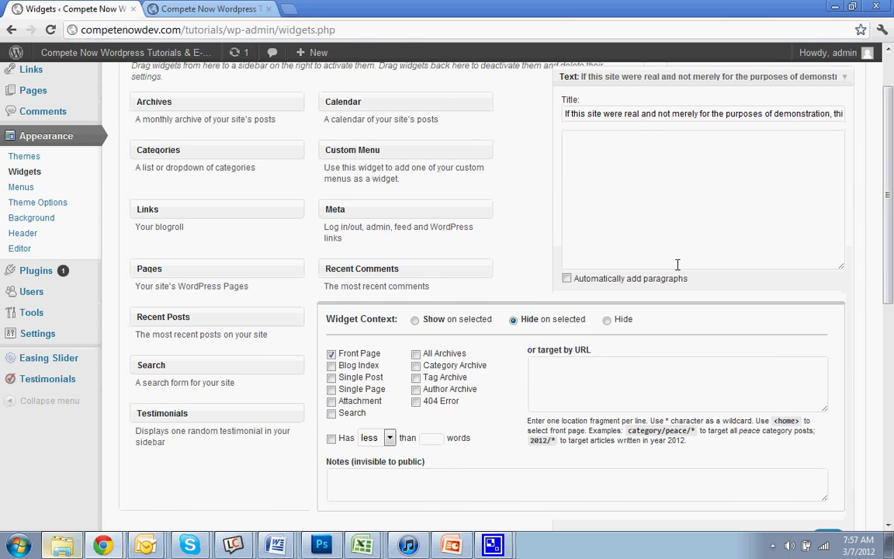
{"action": "scroll", "coordinate": [676, 265], "scroll_direction": "down", "scroll_amount": 1}
{"action": "scroll", "coordinate": [676, 265], "scroll_direction": "down", "scroll_amount": 1}
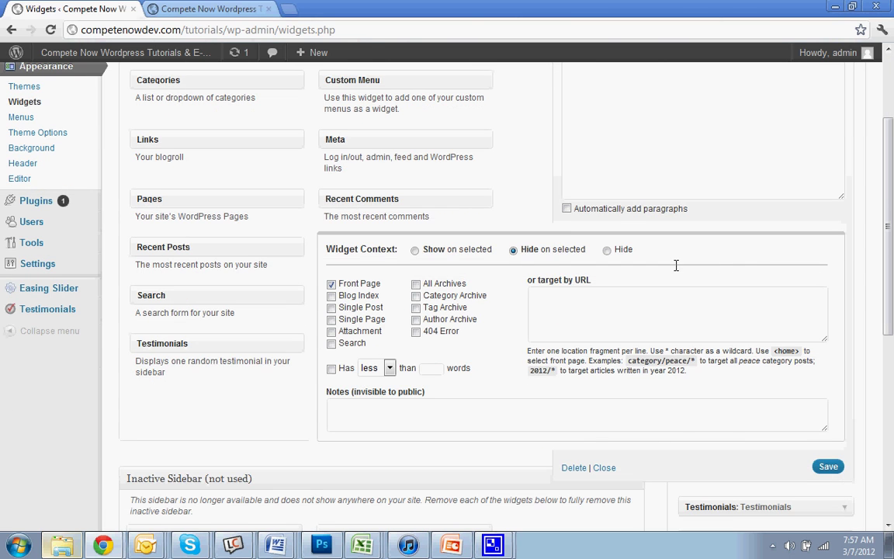
Try Blog Index, All Archives and Category Archive, then untick them, leaving only Front Page.
{"action": "left_click", "coordinate": [351, 298]}
{"action": "left_click", "coordinate": [461, 284]}
{"action": "left_click", "coordinate": [463, 295]}
{"action": "left_click", "coordinate": [443, 284]}
{"action": "left_click", "coordinate": [444, 296]}
{"action": "left_click", "coordinate": [368, 298]}
{"action": "left_click", "coordinate": [225, 8]}
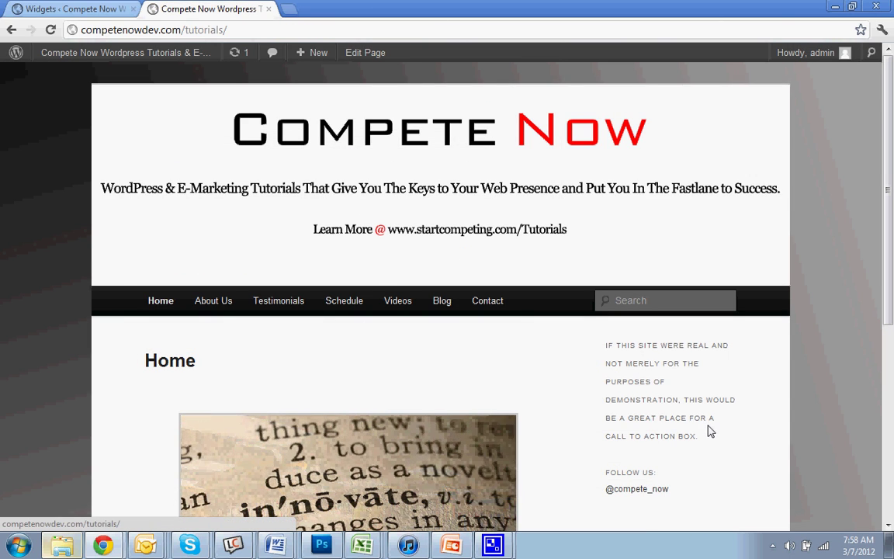
Reload the home page to confirm the call-to-action box is gone.
{"action": "left_click_drag", "start_coordinate": [708, 432], "coordinate": [606, 342]}
{"action": "left_click", "coordinate": [585, 329]}
{"action": "left_click", "coordinate": [52, 31]}
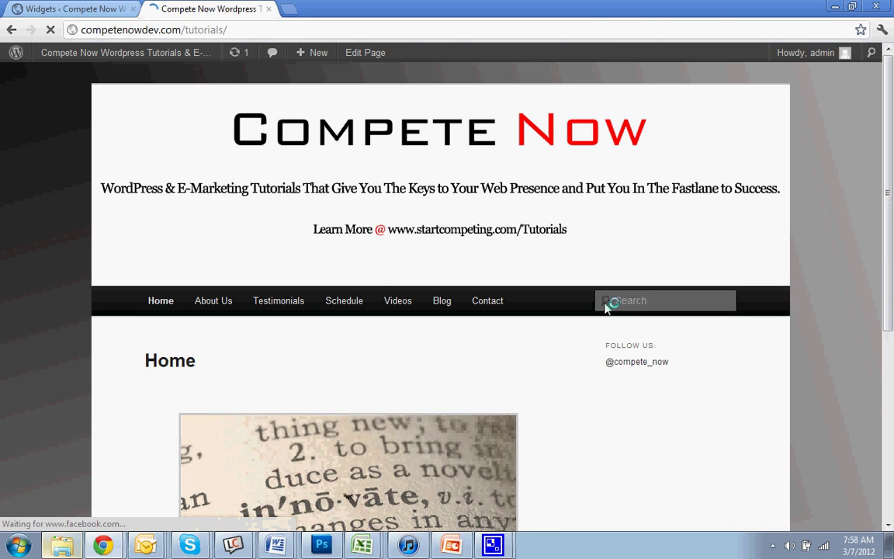
Confirm About Us still shows the call-to-action box, then return to the Widgets page.
{"action": "left_click", "coordinate": [236, 301]}
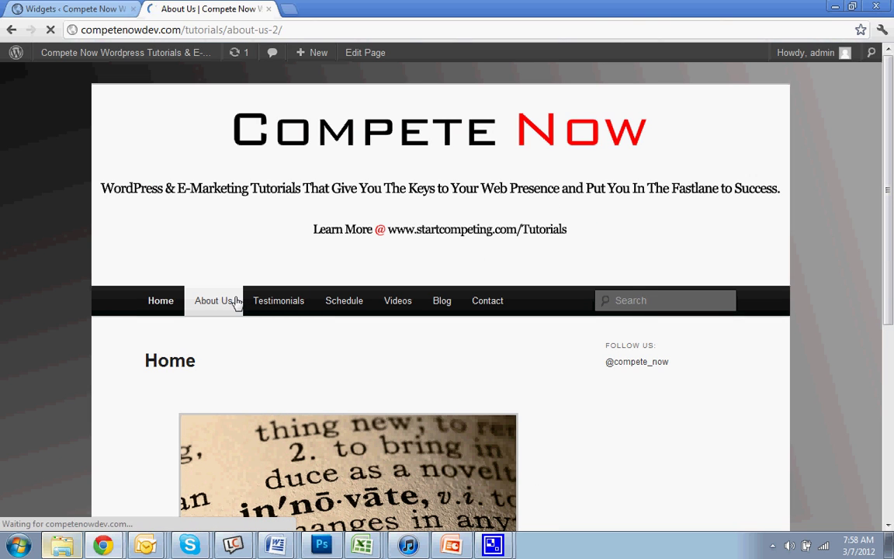
{"action": "left_click", "coordinate": [274, 308]}
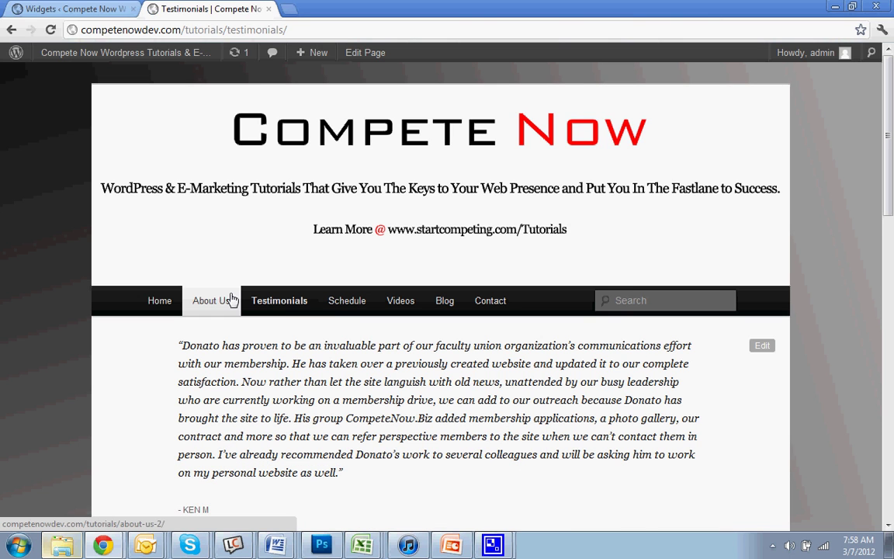
{"action": "left_click", "coordinate": [231, 301]}
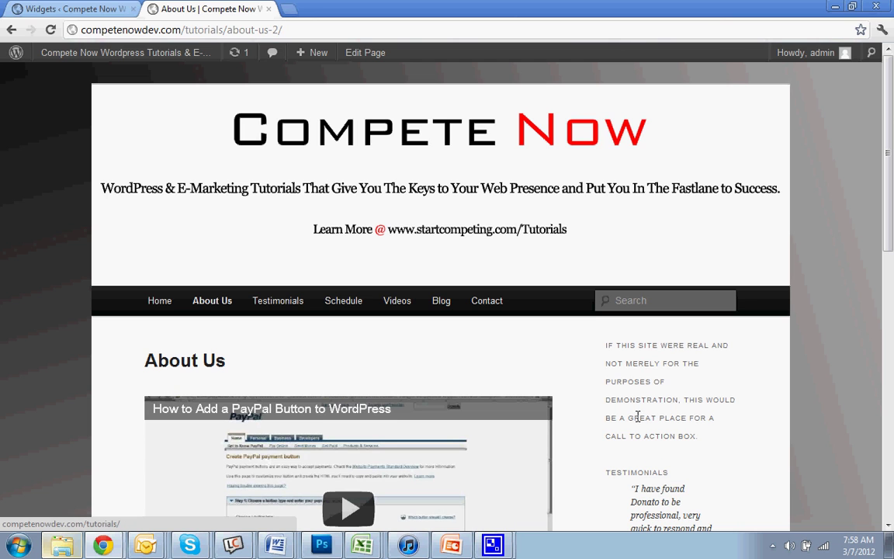
{"action": "left_click", "coordinate": [38, 9]}
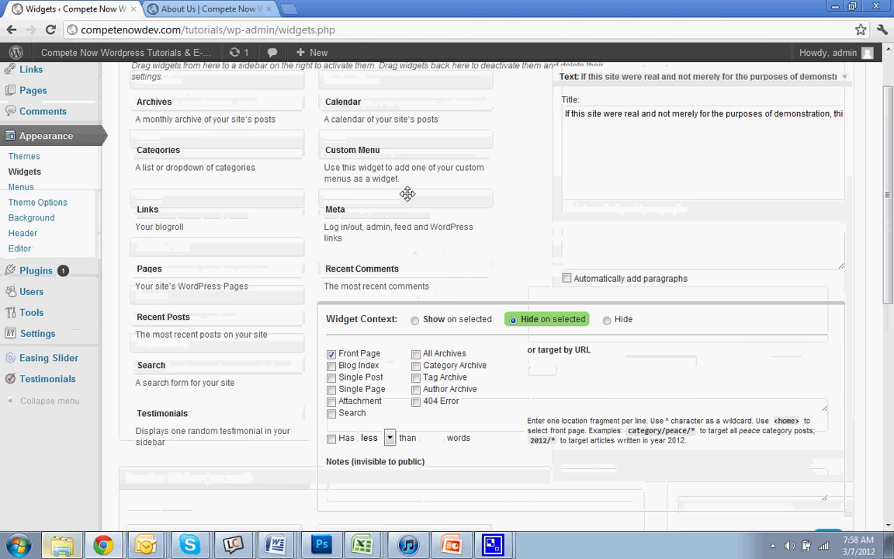
Copy 'about-us-2' from the Testimonials widget's URL targets box.
{"action": "scroll", "coordinate": [719, 264], "scroll_direction": "down", "scroll_amount": 3}
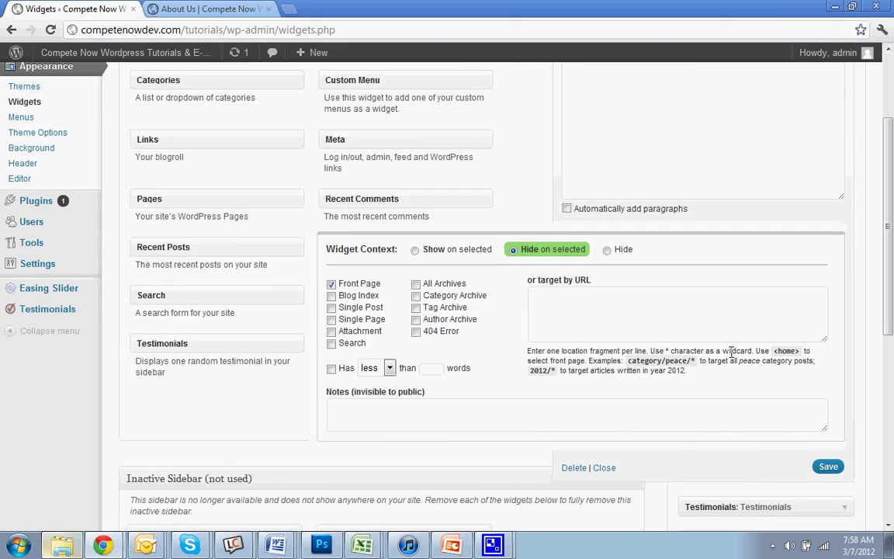
{"action": "left_click", "coordinate": [842, 370]}
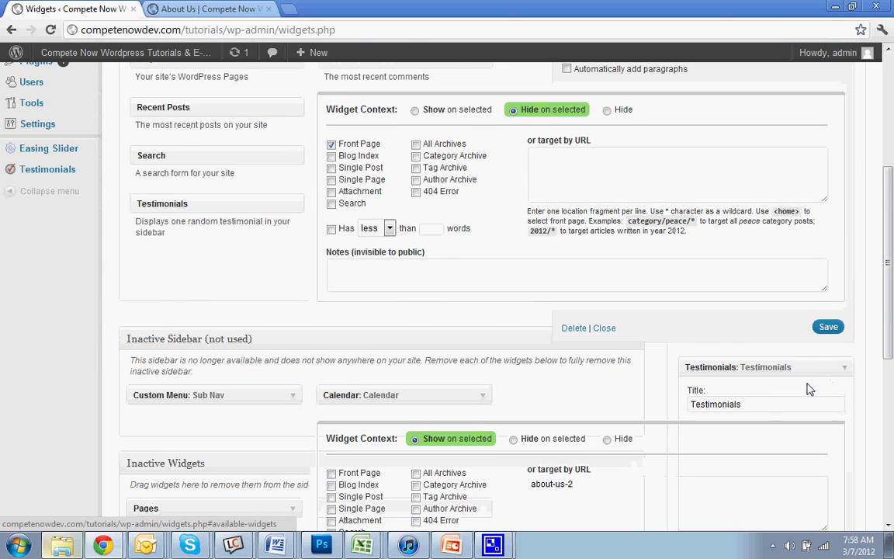
{"action": "scroll", "coordinate": [808, 389], "scroll_direction": "down", "scroll_amount": 1}
{"action": "left_click_drag", "start_coordinate": [668, 415], "coordinate": [440, 410]}
{"action": "right_click", "coordinate": [553, 414]}
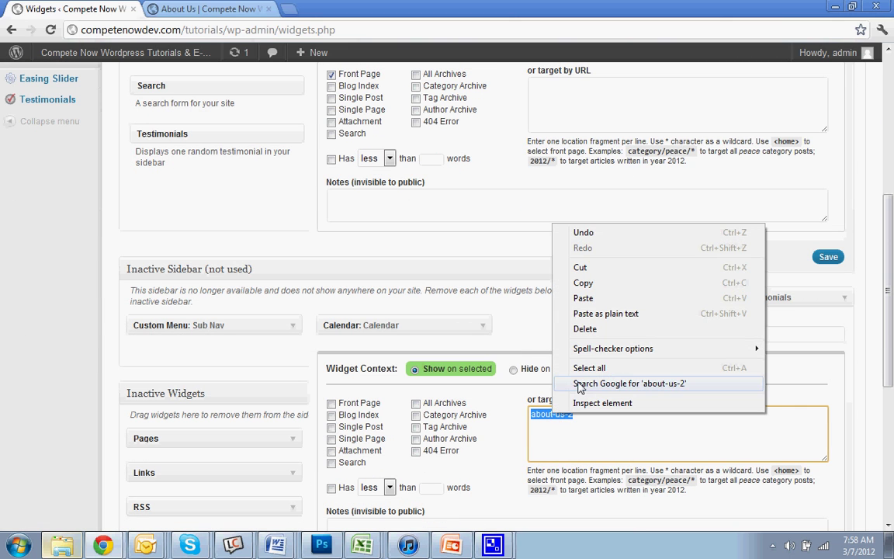
{"action": "left_click", "coordinate": [559, 282]}
Paste 'about-us-2' into the Text widget's 'or target by URL' box, save, and return to About Us.
{"action": "scroll", "coordinate": [614, 306], "scroll_direction": "up", "scroll_amount": 2}
{"action": "scroll", "coordinate": [613, 307], "scroll_direction": "up", "scroll_amount": 1}
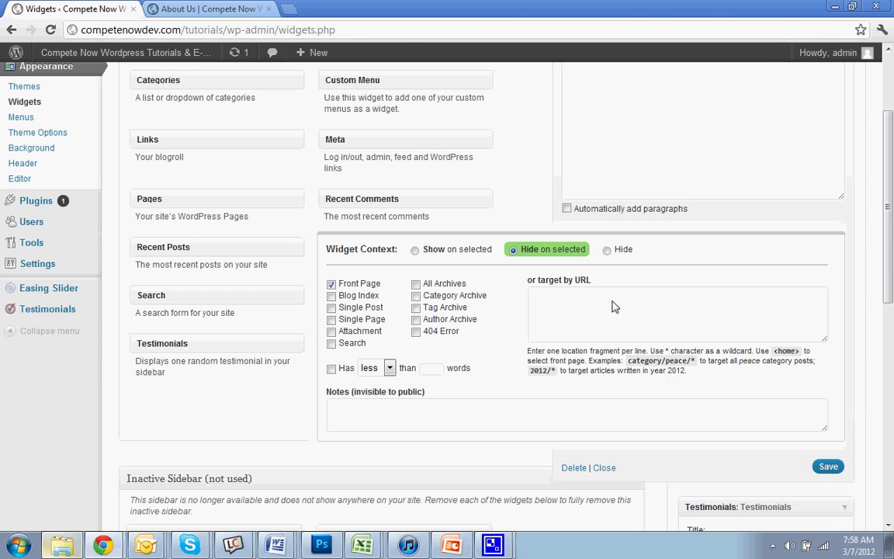
{"action": "right_click", "coordinate": [610, 308]}
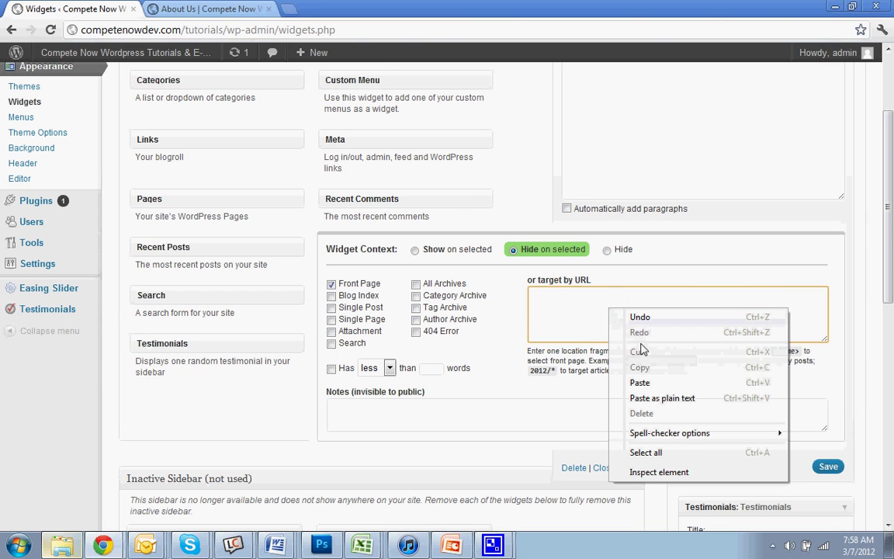
{"action": "left_click", "coordinate": [638, 380]}
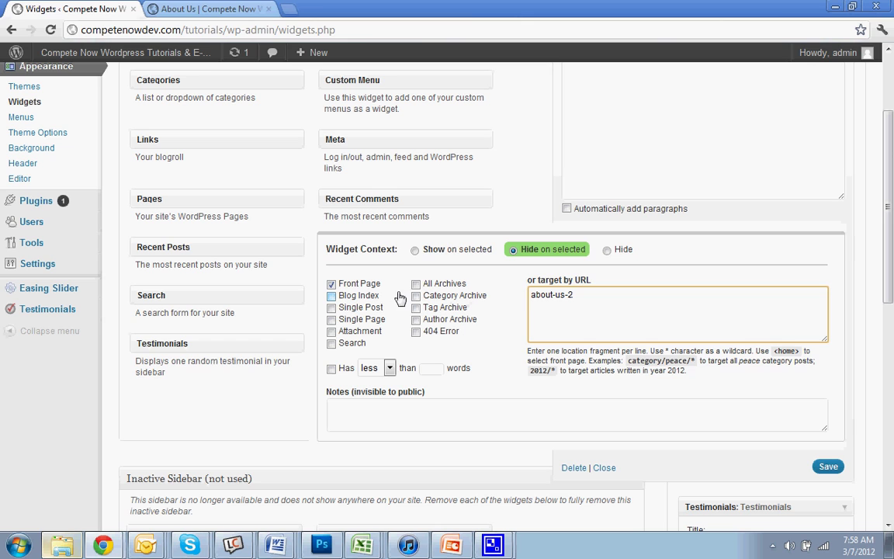
{"action": "left_click", "coordinate": [828, 467]}
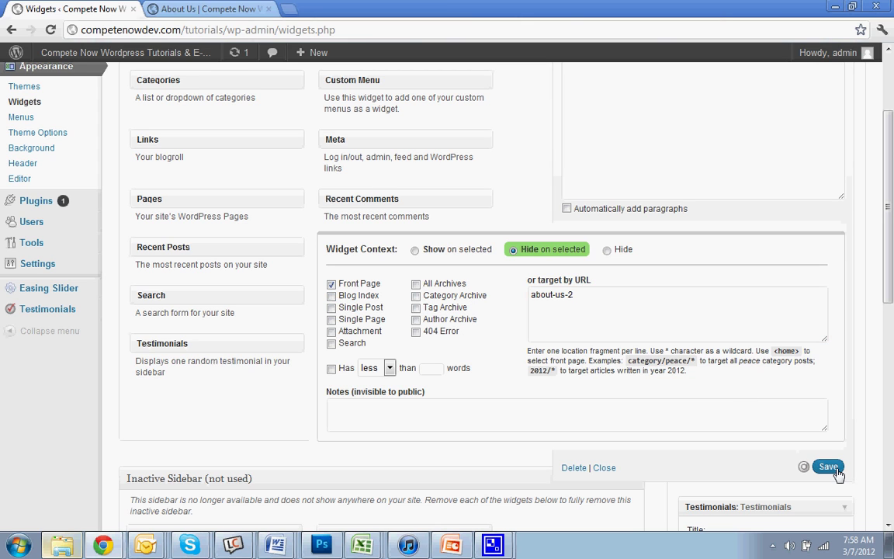
{"action": "left_click", "coordinate": [241, 9]}
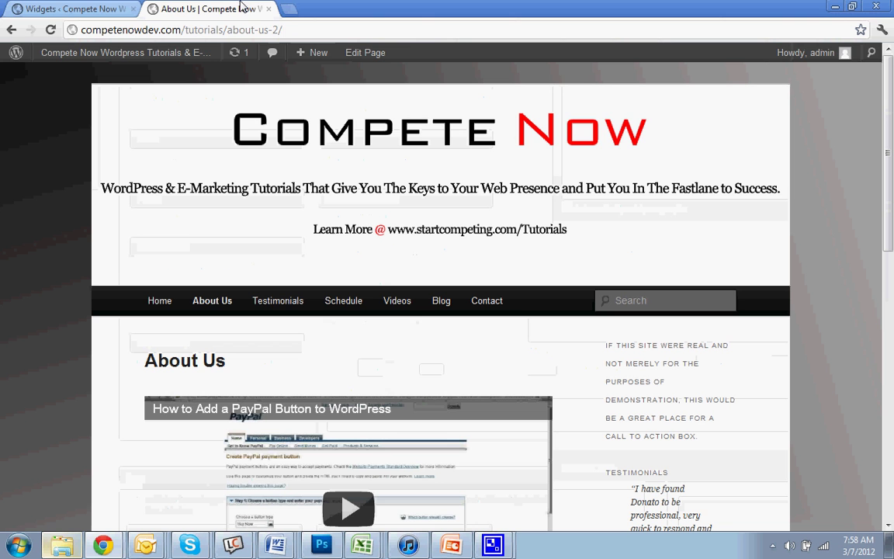
Reload About Us, confirm the call-to-action box is gone, then return to Widgets admin.
{"action": "left_click", "coordinate": [51, 30]}
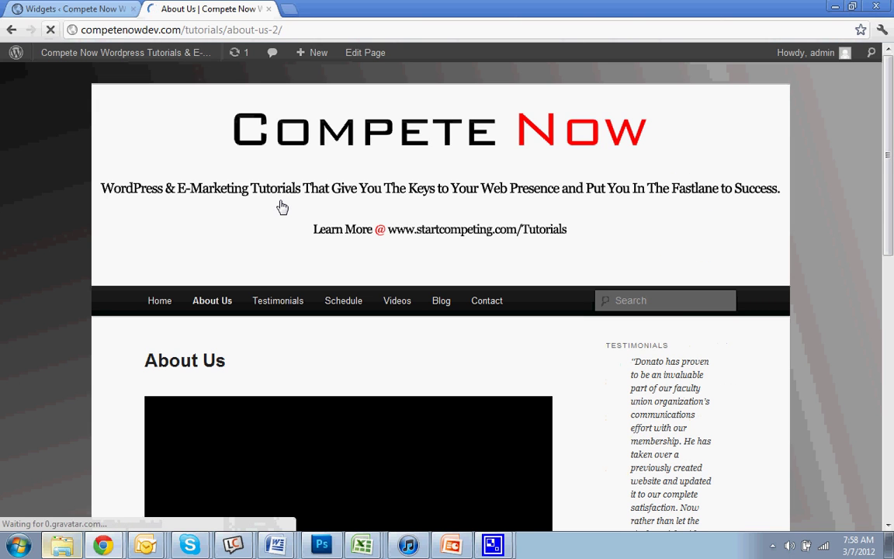
{"action": "scroll", "coordinate": [279, 206], "scroll_direction": "down", "scroll_amount": 3}
{"action": "scroll", "coordinate": [280, 208], "scroll_direction": "down", "scroll_amount": 3}
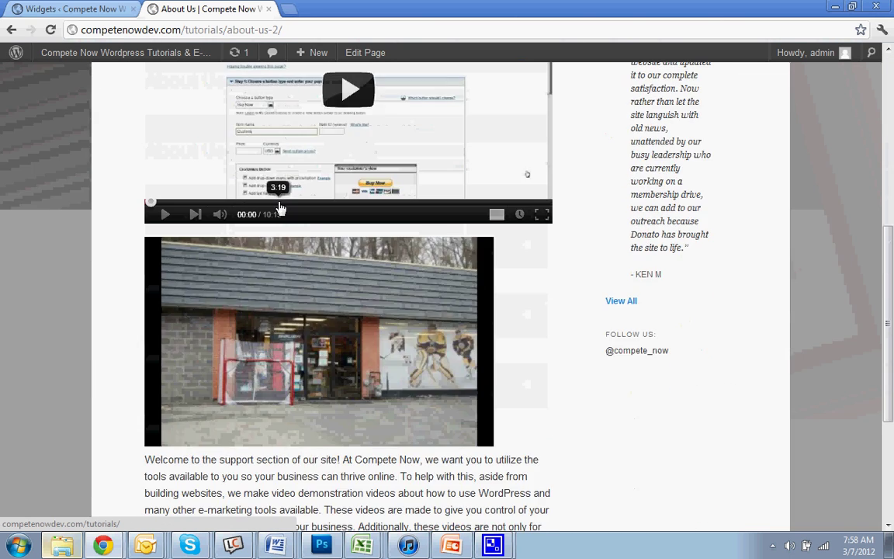
{"action": "scroll", "coordinate": [280, 207], "scroll_direction": "up", "scroll_amount": 6}
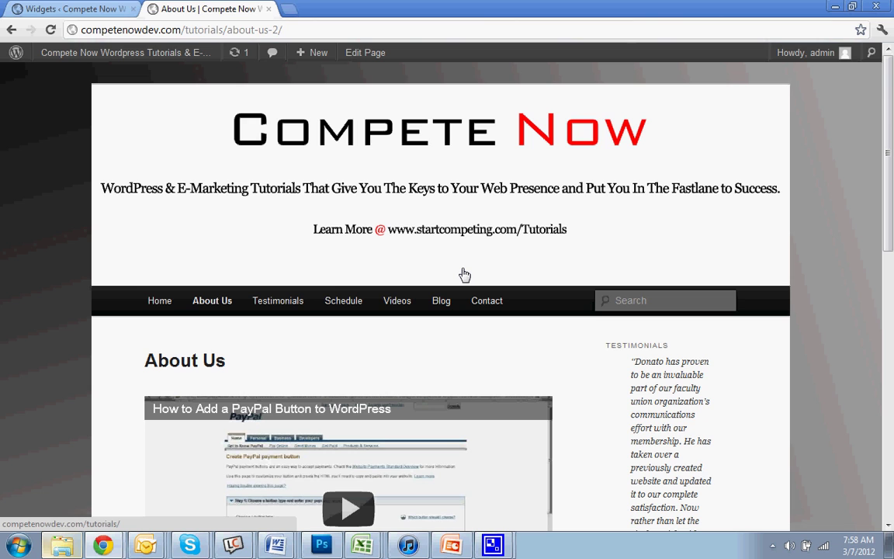
{"action": "left_click", "coordinate": [91, 9]}
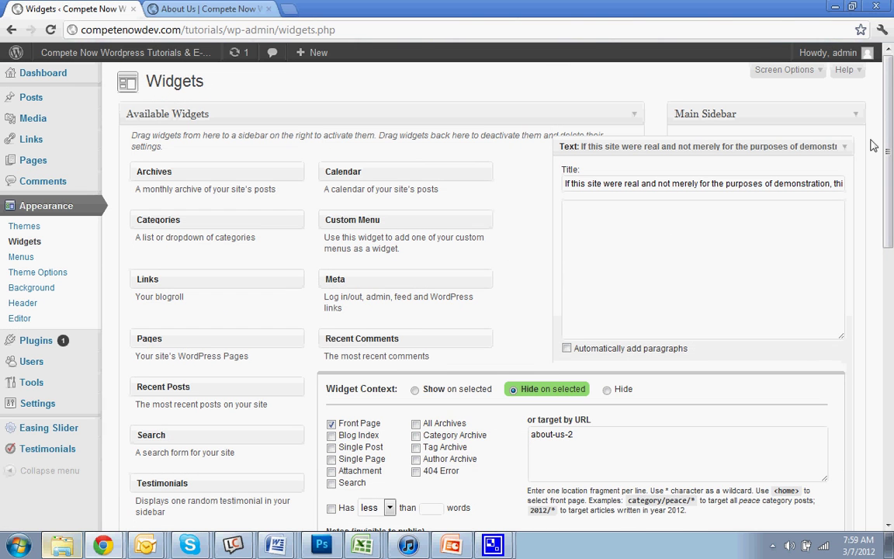
Collapse the Text and Testimonials widgets and briefly check the About Us page.
{"action": "left_click", "coordinate": [846, 146]}
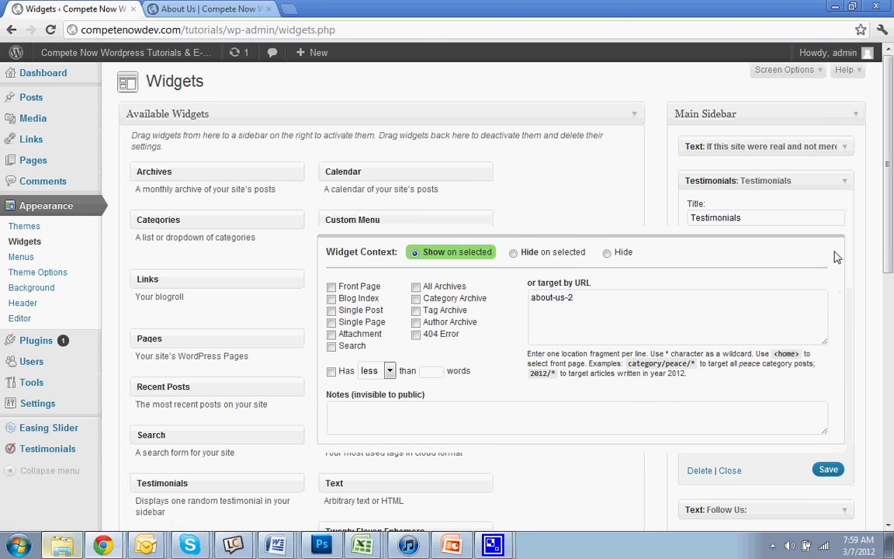
{"action": "left_click", "coordinate": [844, 181]}
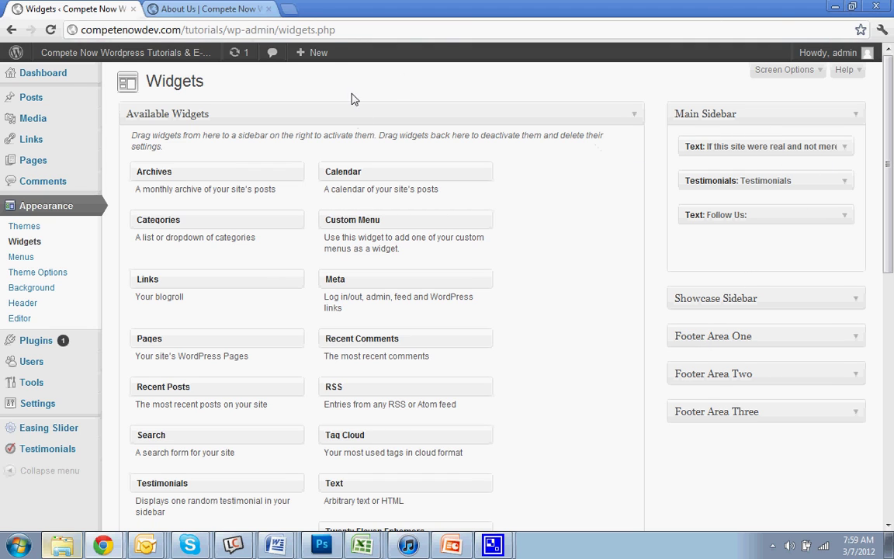
{"action": "left_click", "coordinate": [177, 8]}
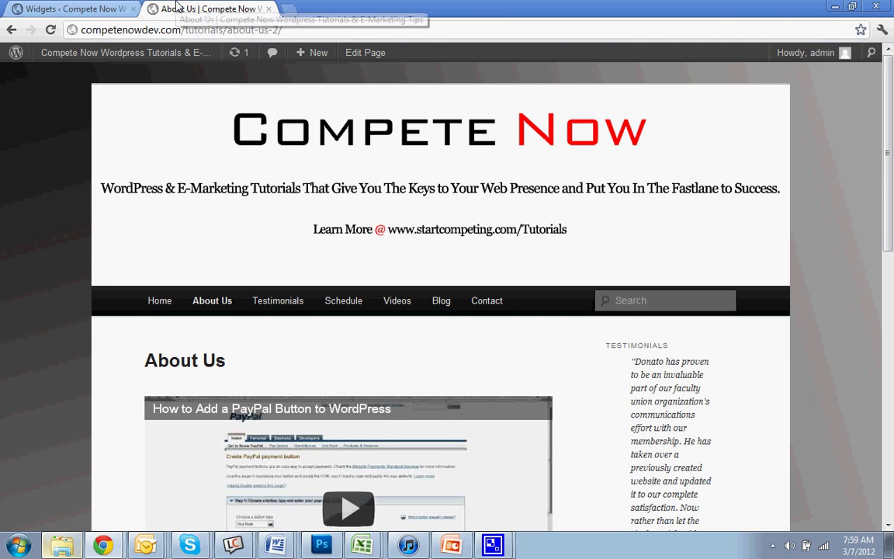
{"action": "left_click", "coordinate": [99, 8]}
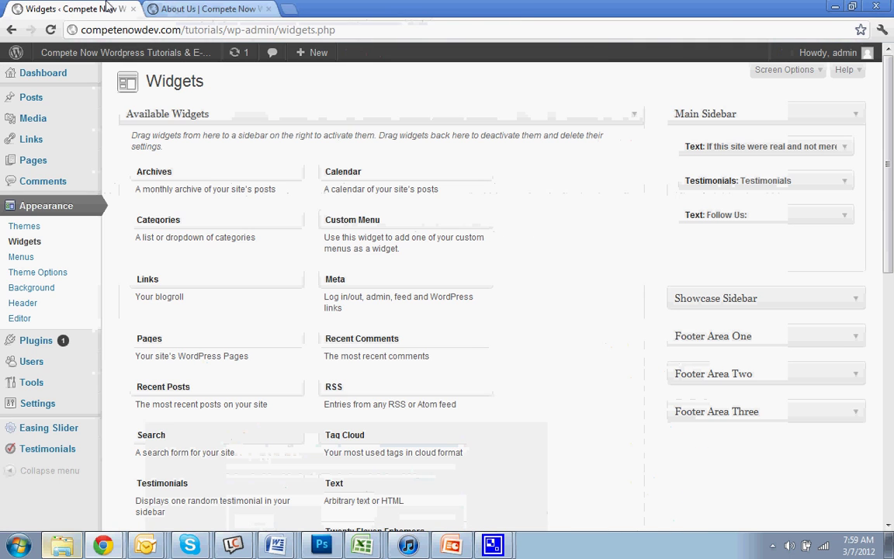
Reopen the Testimonials widget to review its about-us-2 Widget Context rule, ending on About Us.
{"action": "left_click", "coordinate": [843, 181]}
{"action": "scroll", "coordinate": [715, 186], "scroll_direction": "down", "scroll_amount": 3}
{"action": "scroll", "coordinate": [715, 186], "scroll_direction": "up", "scroll_amount": 2}
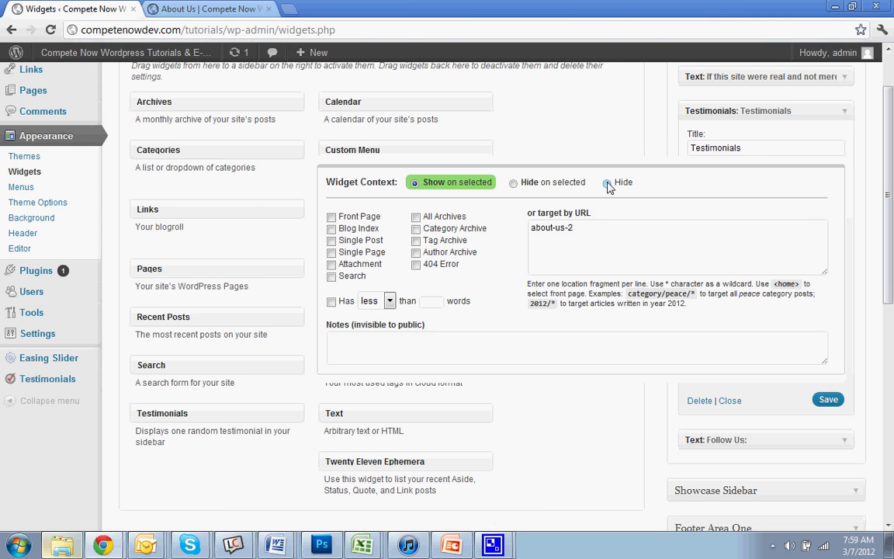
{"action": "scroll", "coordinate": [609, 186], "scroll_direction": "up", "scroll_amount": 2}
{"action": "left_click", "coordinate": [215, 9]}
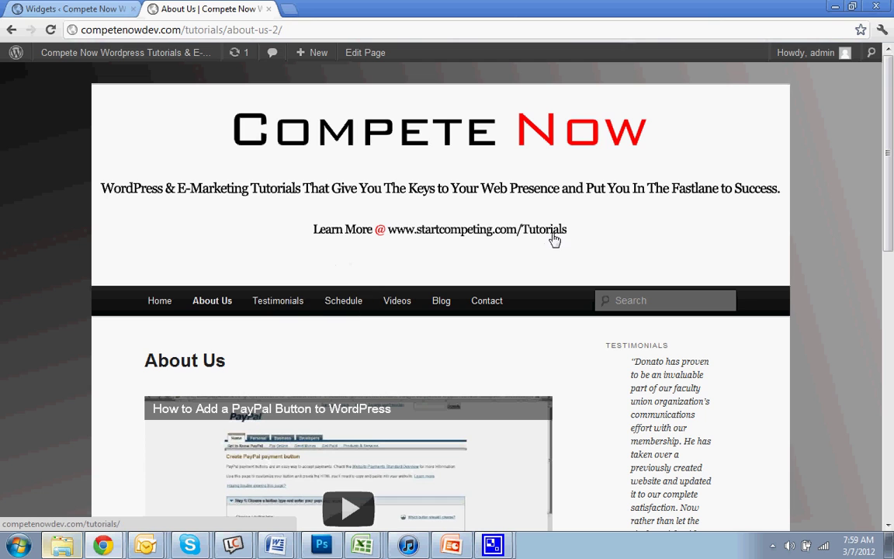
{"action": "left_click", "coordinate": [101, 8]}
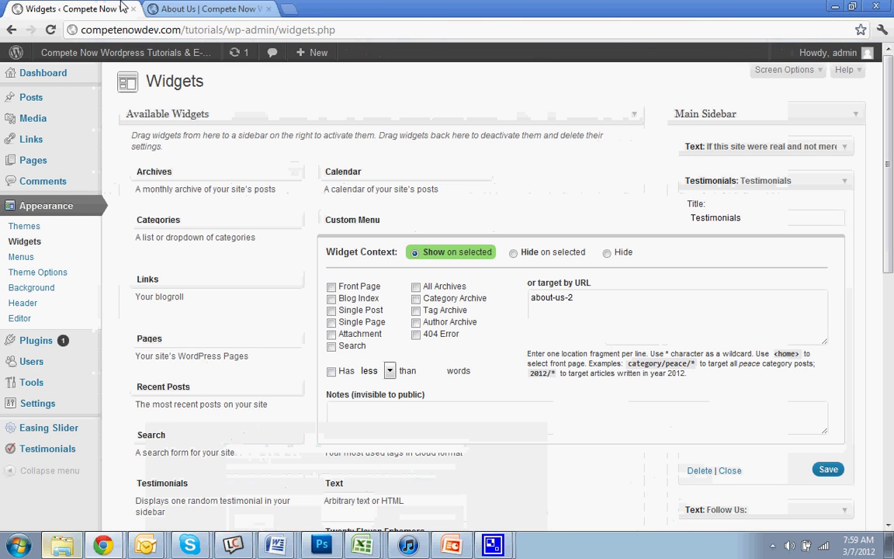
{"action": "left_click", "coordinate": [180, 8]}
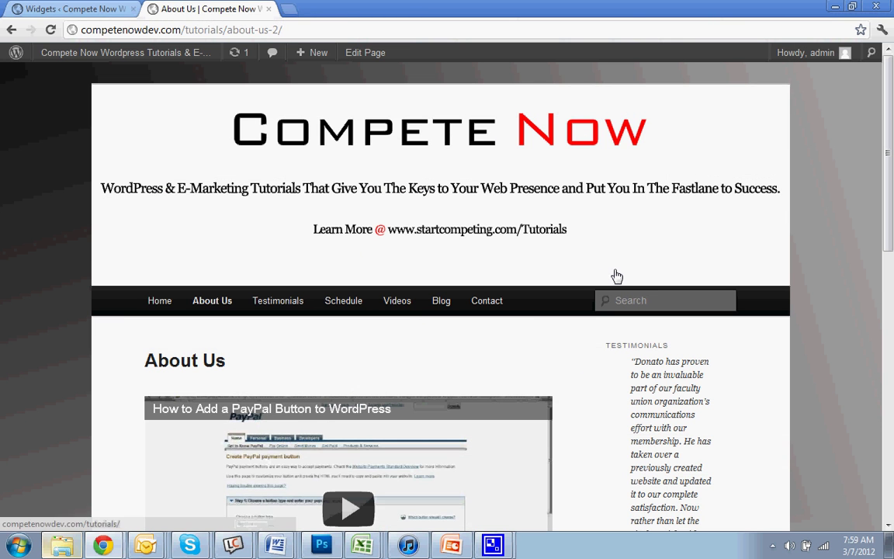